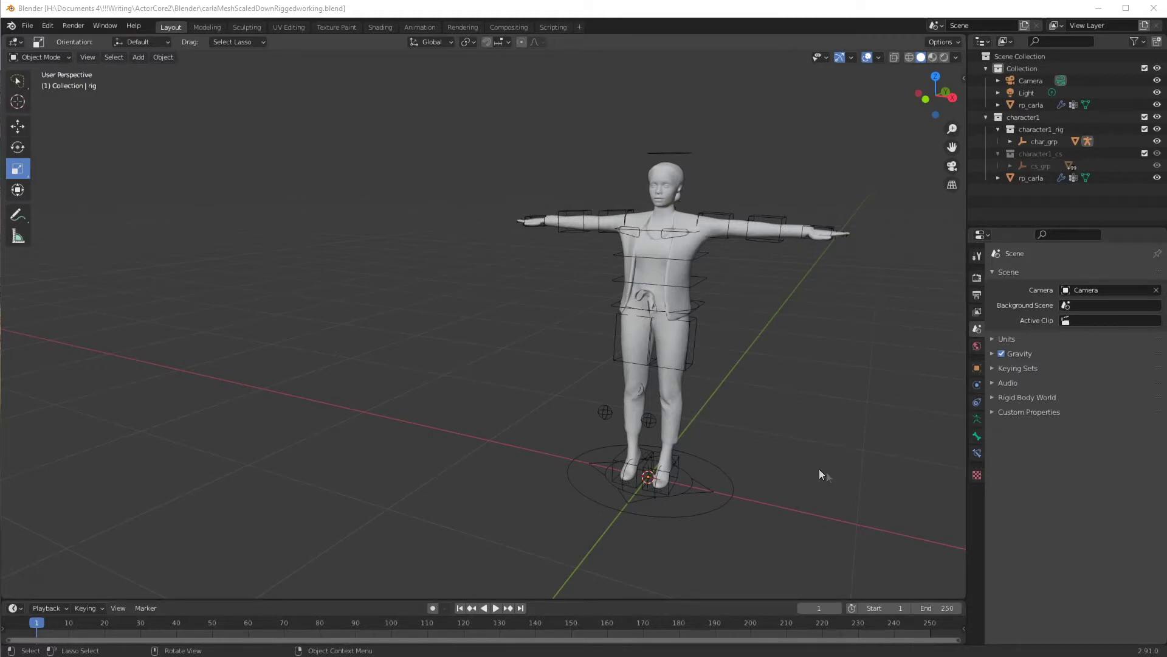
key("shift")
left_click(27, 25)
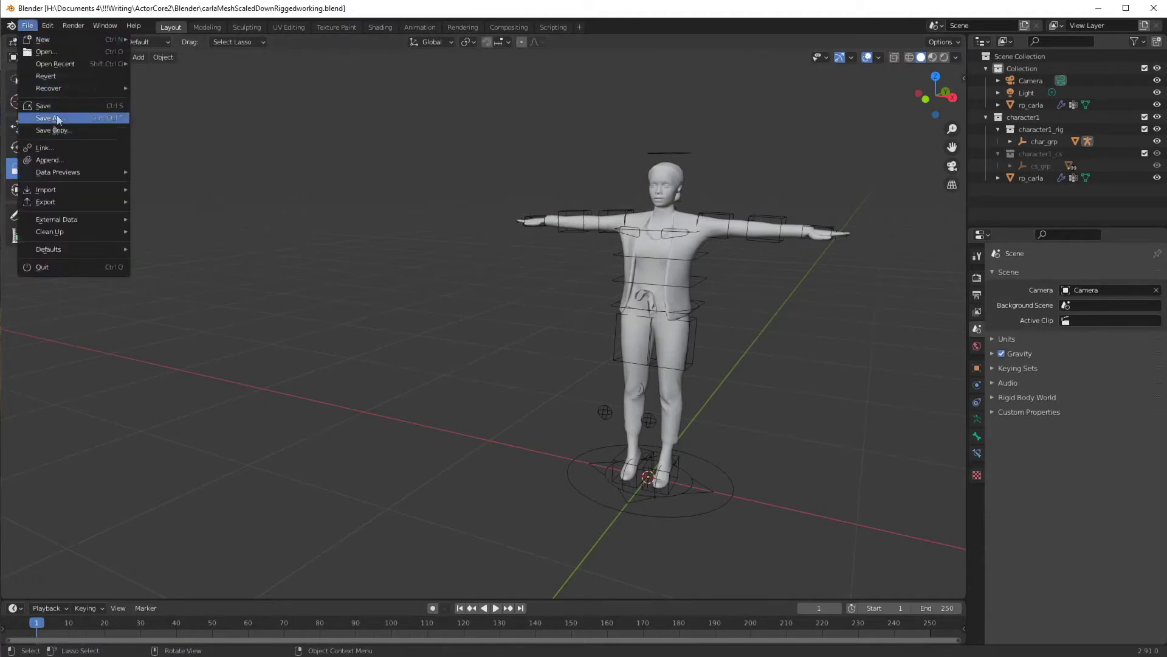
mouse_move(48, 192)
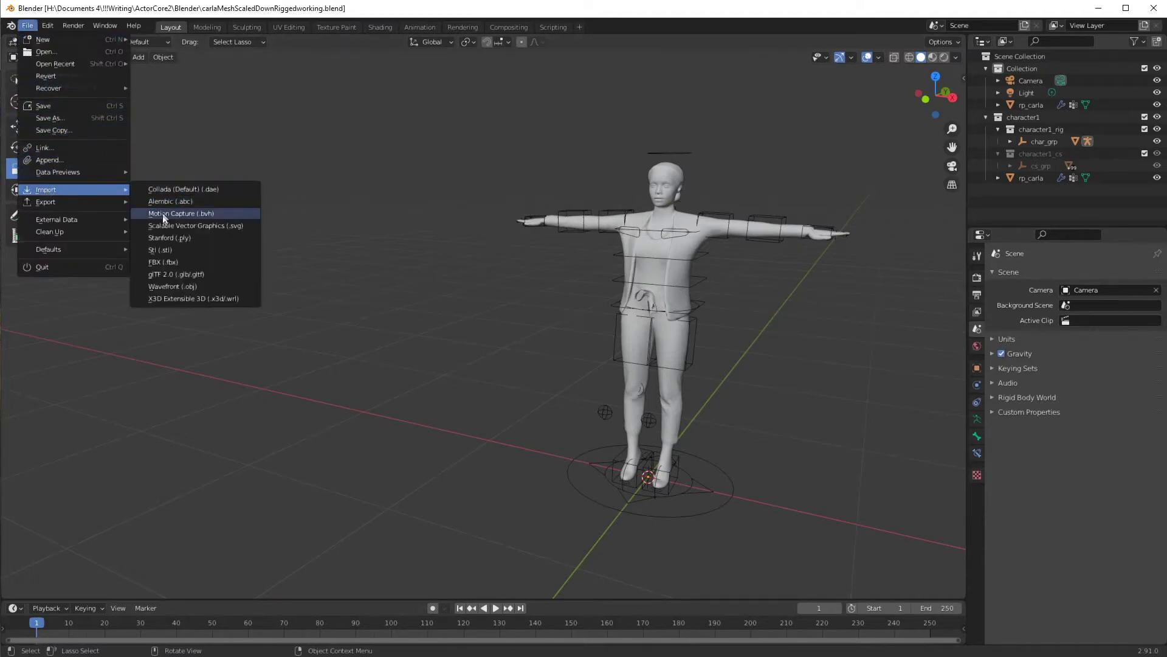
left_click(162, 261)
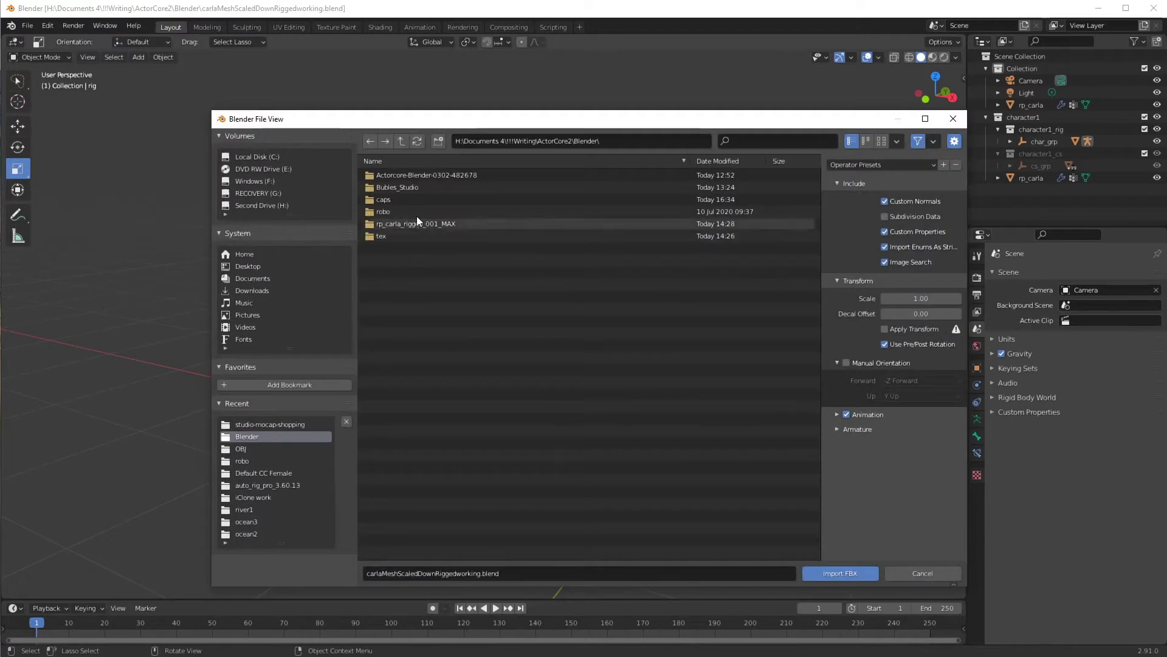
double_click(371, 175)
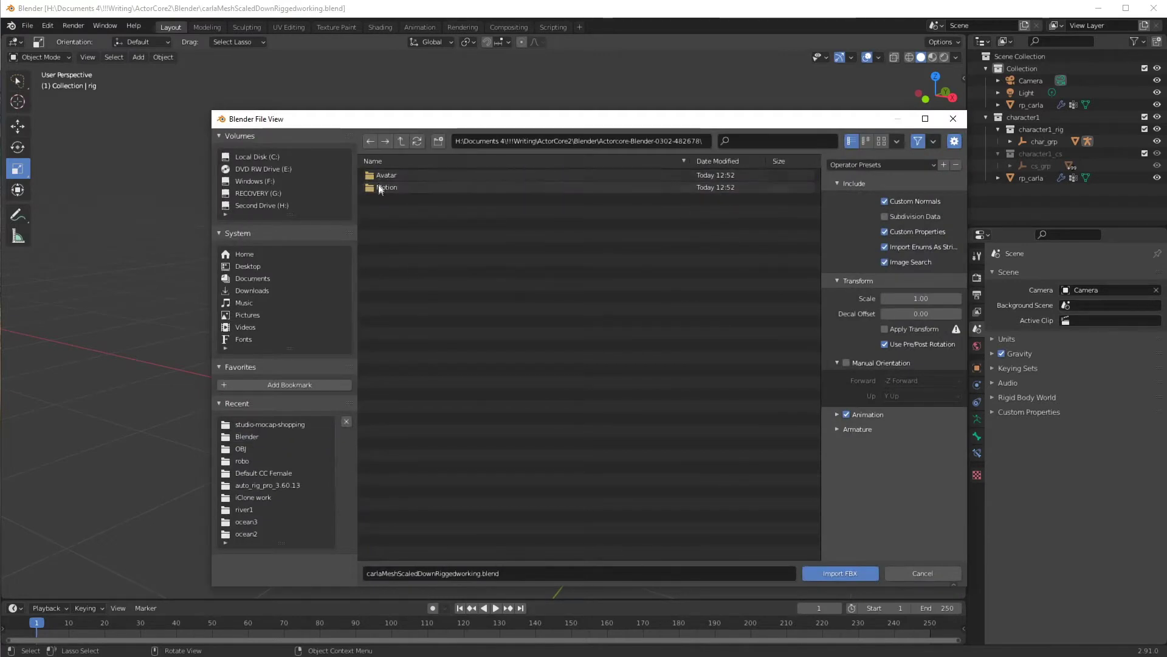
double_click(377, 187)
left_click(370, 174)
left_click(370, 174)
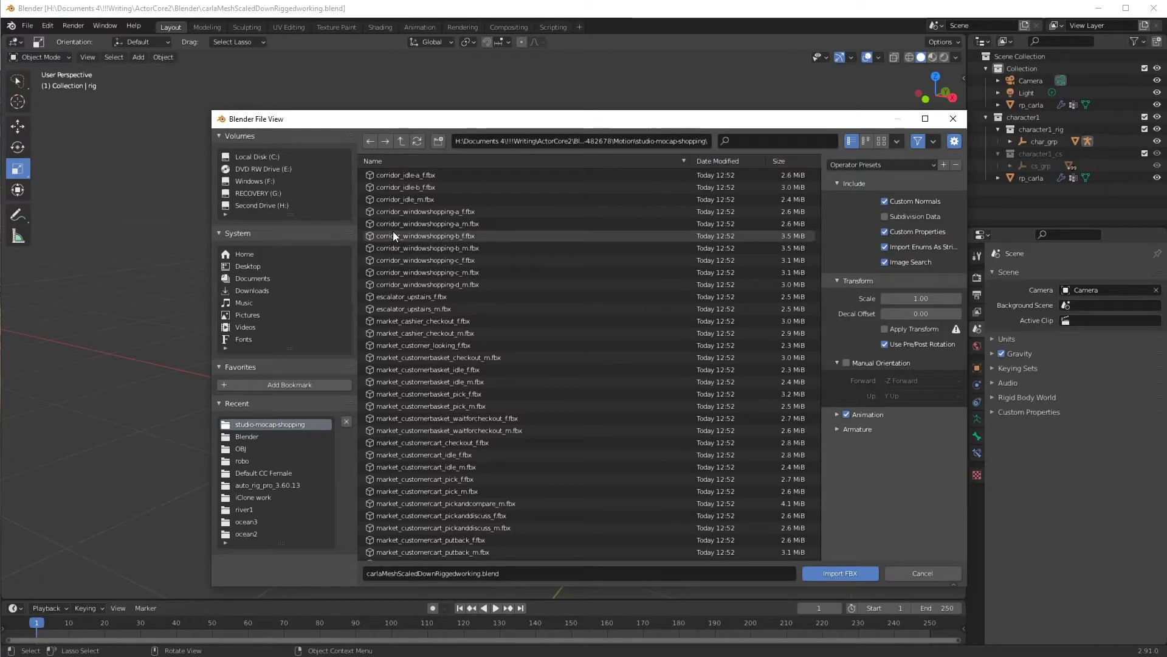
double_click(384, 176)
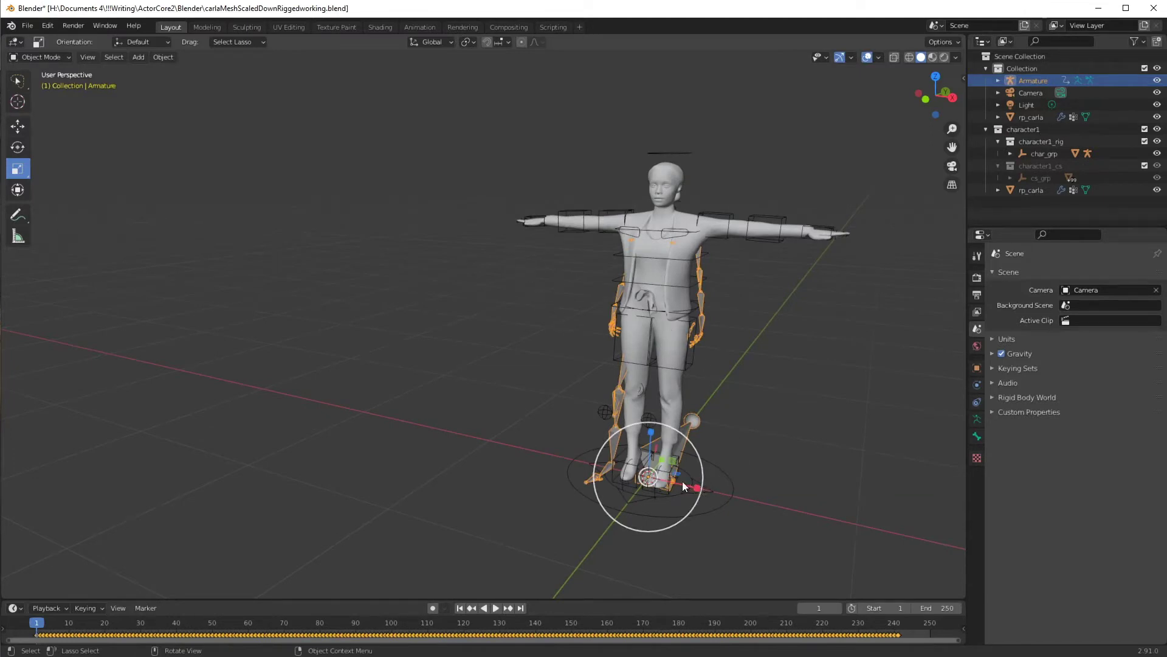
Move the mocap armature left of the character along X, then play and scrub its idle motion
left_click(17, 126)
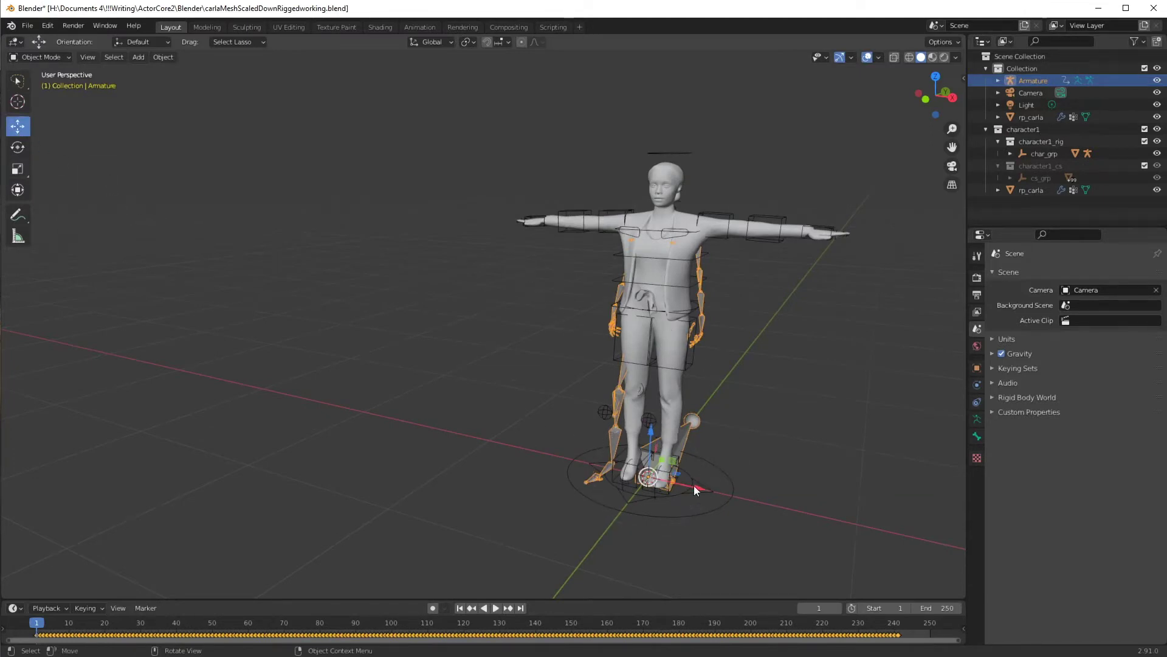
left_click_drag(695, 490, 442, 430)
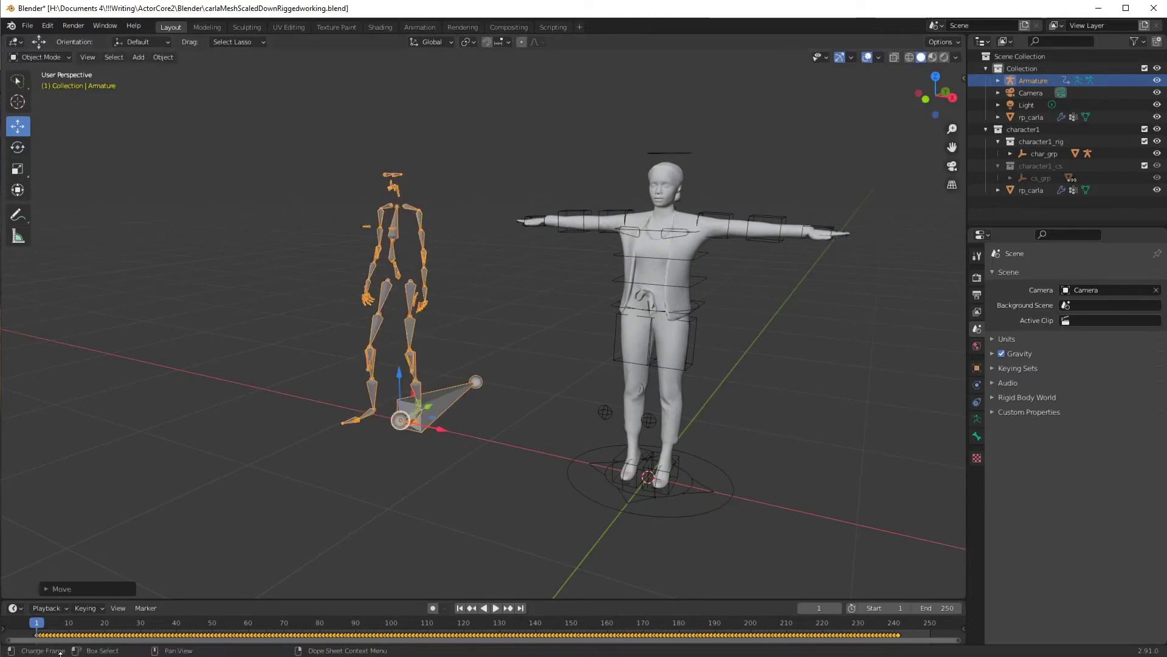
key("space")
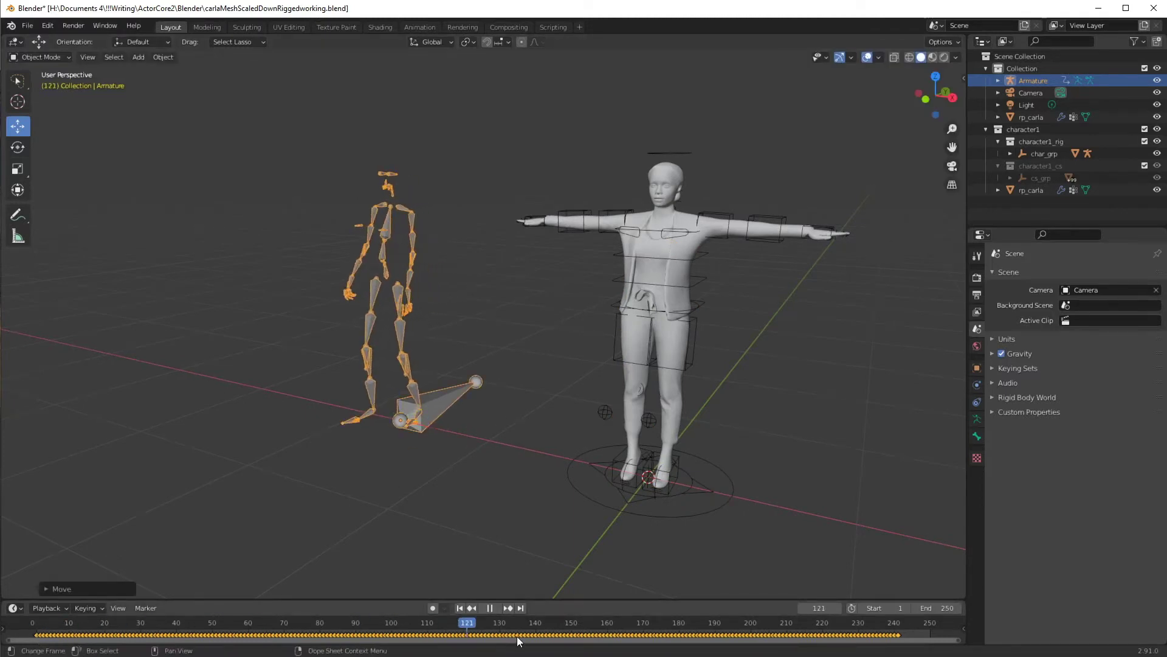
left_click_drag(518, 640, 33, 622)
key("space")
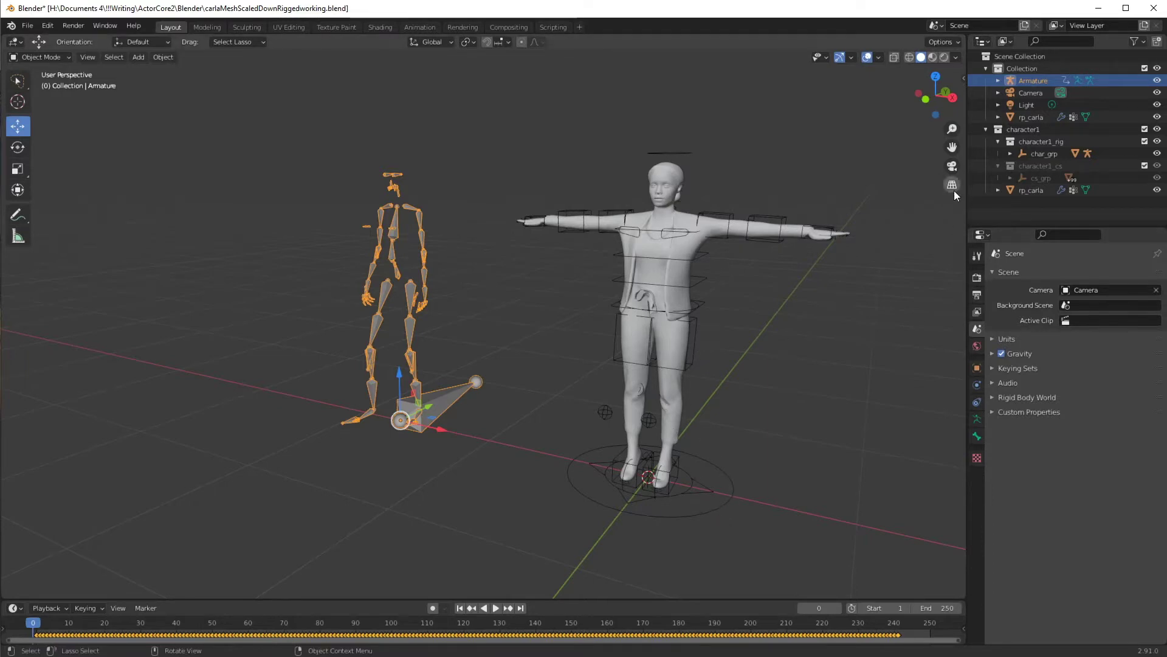
In the ARP tab's Remap panel, set Armature as Source Armature and the character's rig as Target
key("n")
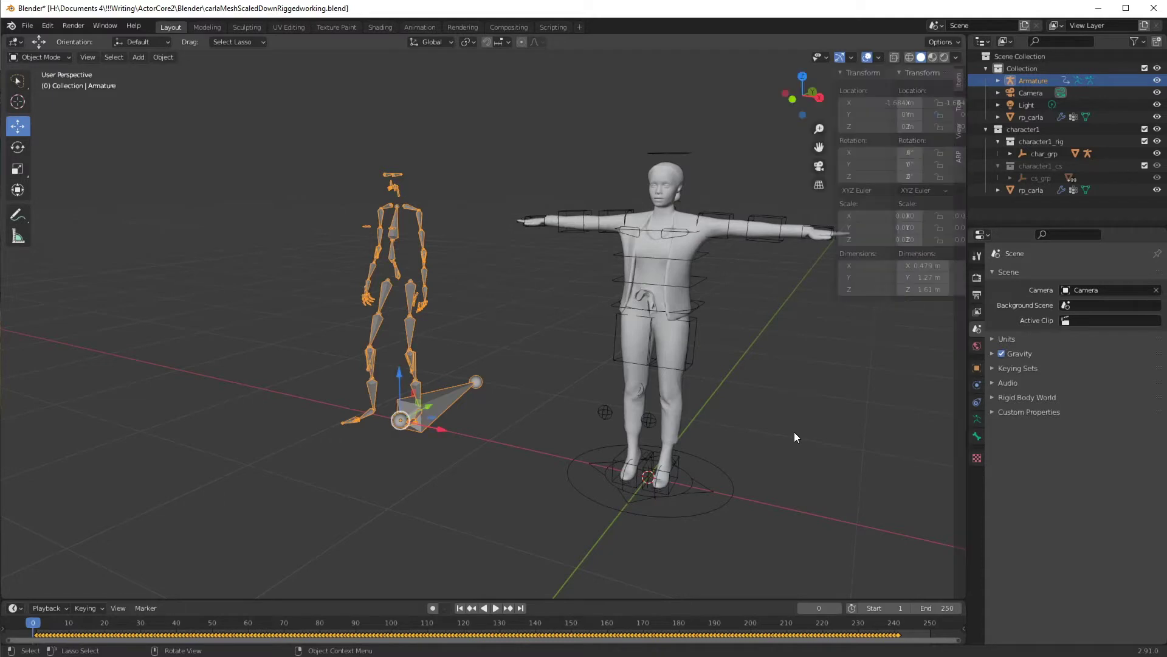
left_click(960, 160)
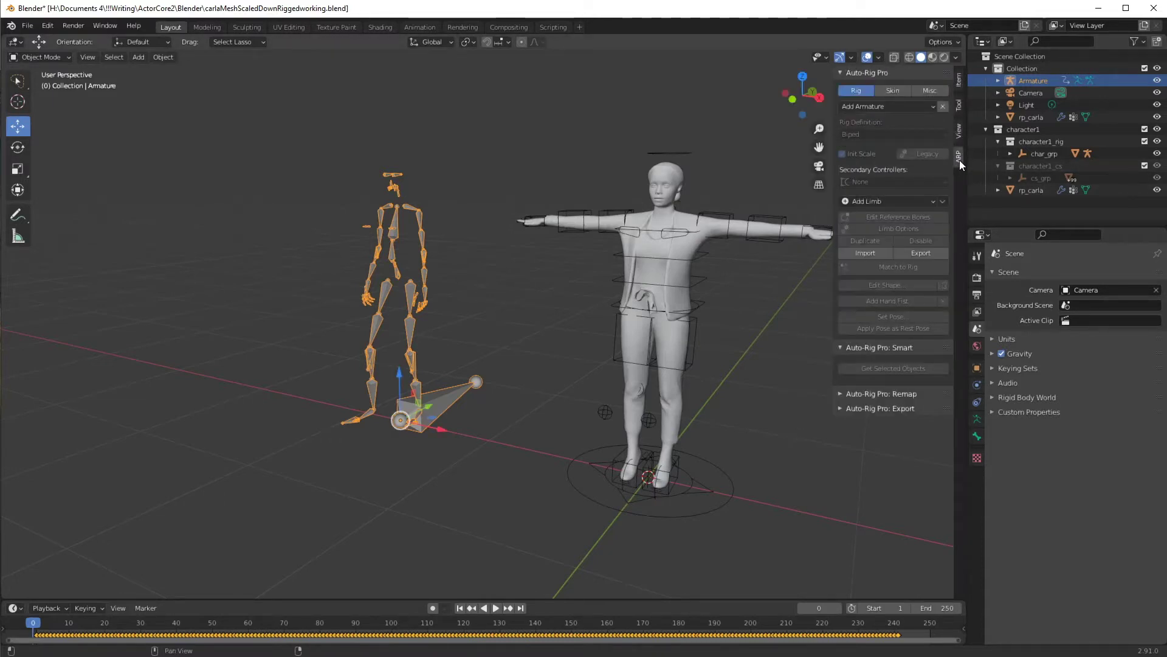
left_click(852, 393)
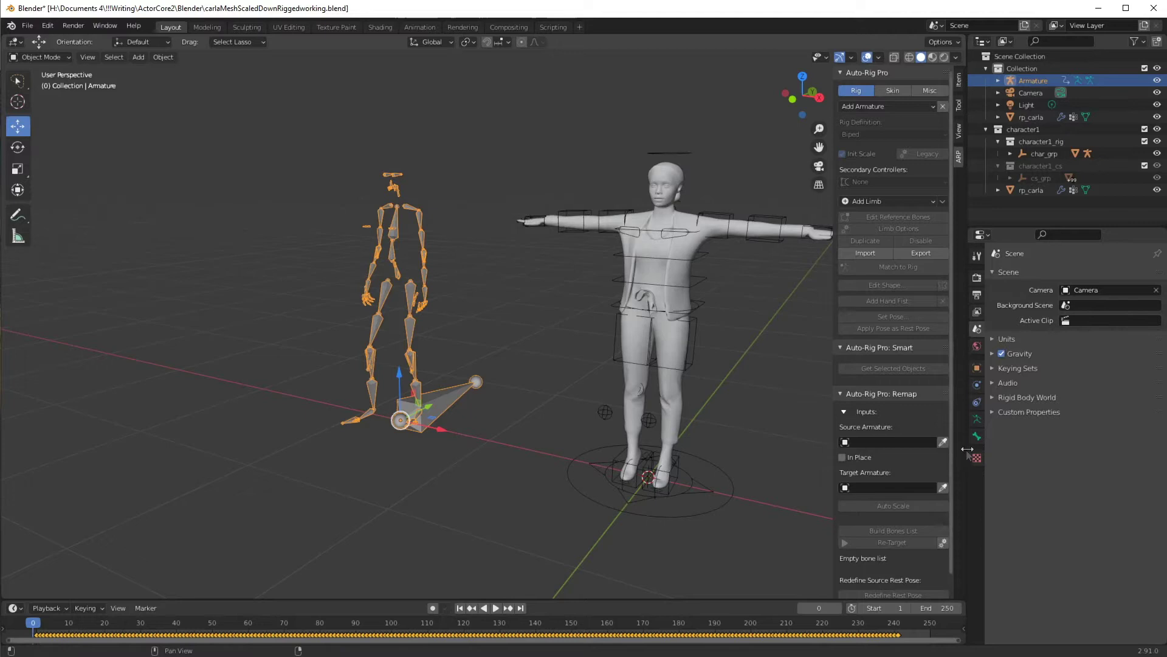
left_click(943, 443)
left_click(695, 514)
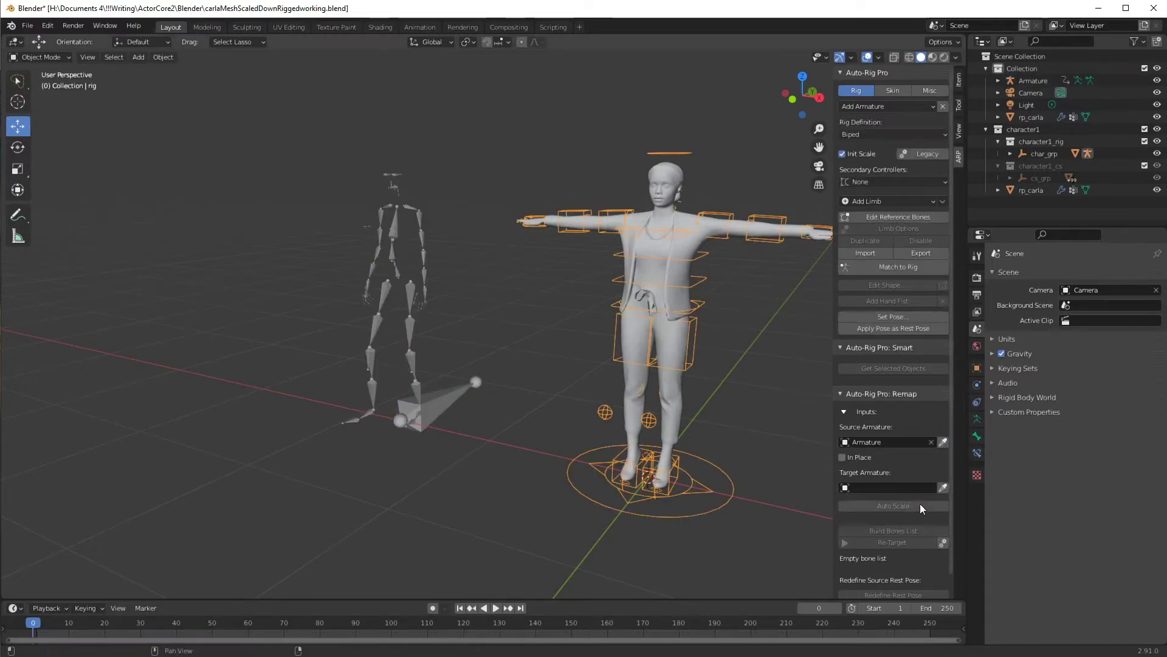
left_click(944, 487)
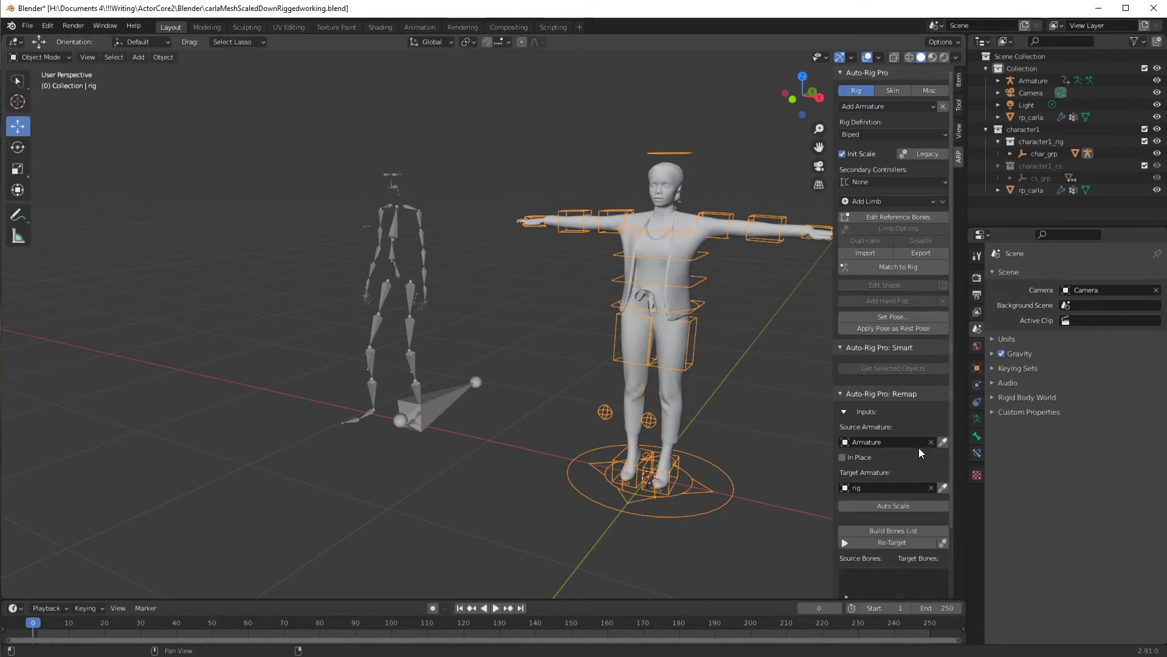
Build the source and target bones list for the remap
left_click(892, 529)
scroll(891, 526, "down", 2)
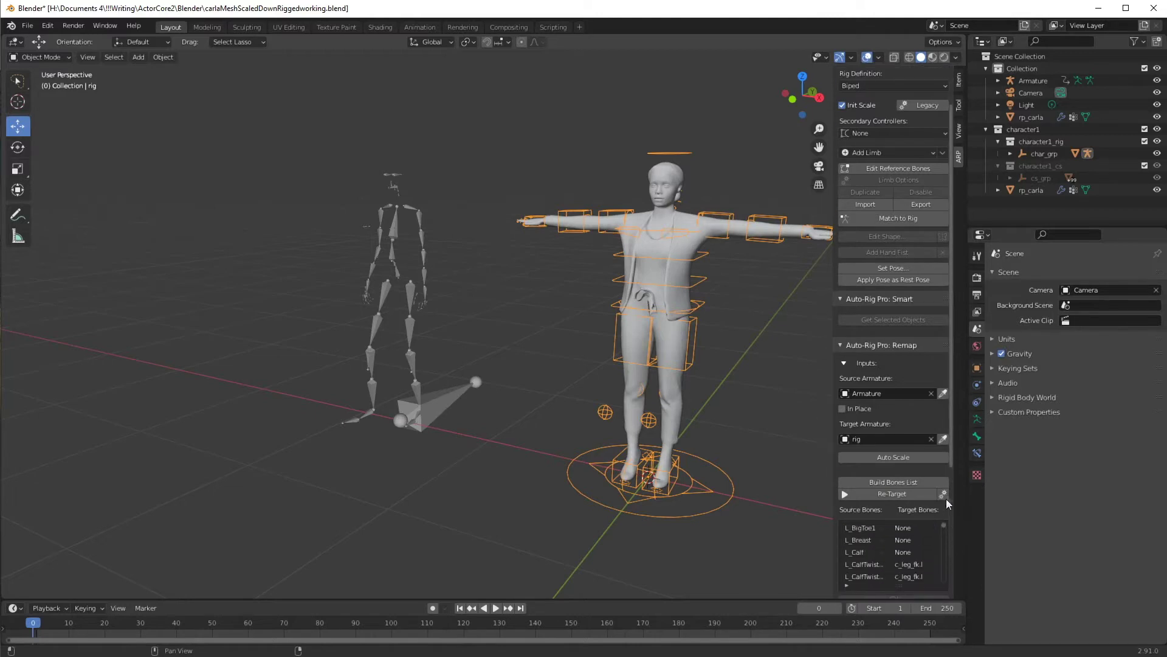
left_click_drag(955, 472, 942, 584)
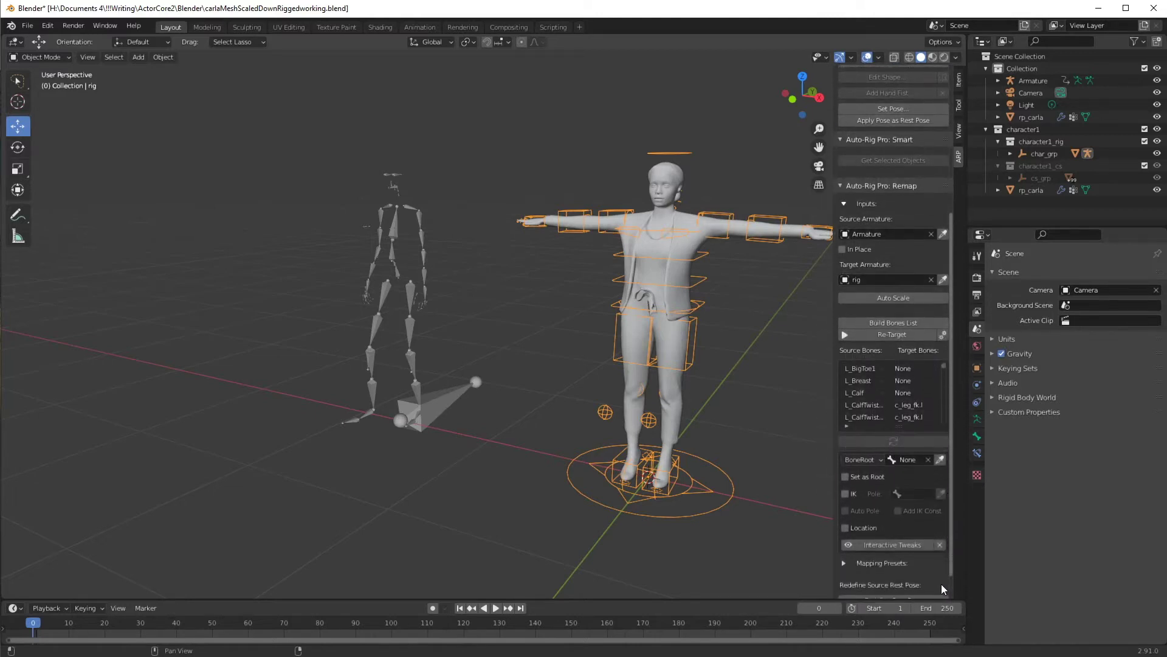
Import the RL_G3_motion_Blender_ARP.bmap mapping preset into the bones list
left_click(844, 562)
left_click(862, 575)
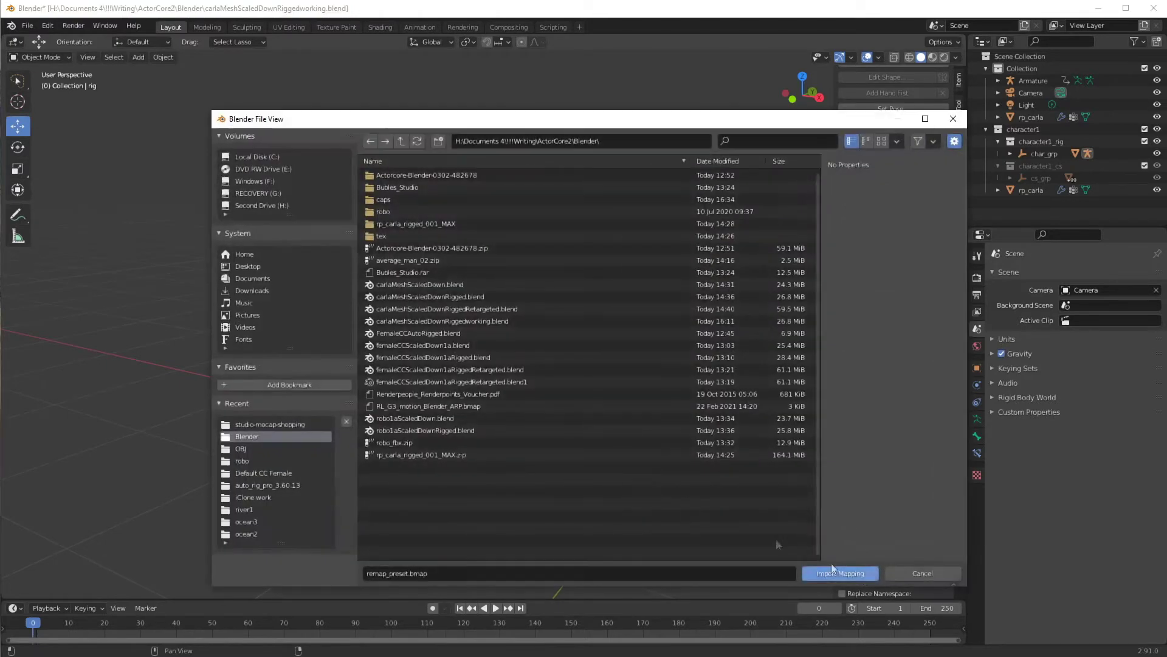
left_click(420, 410)
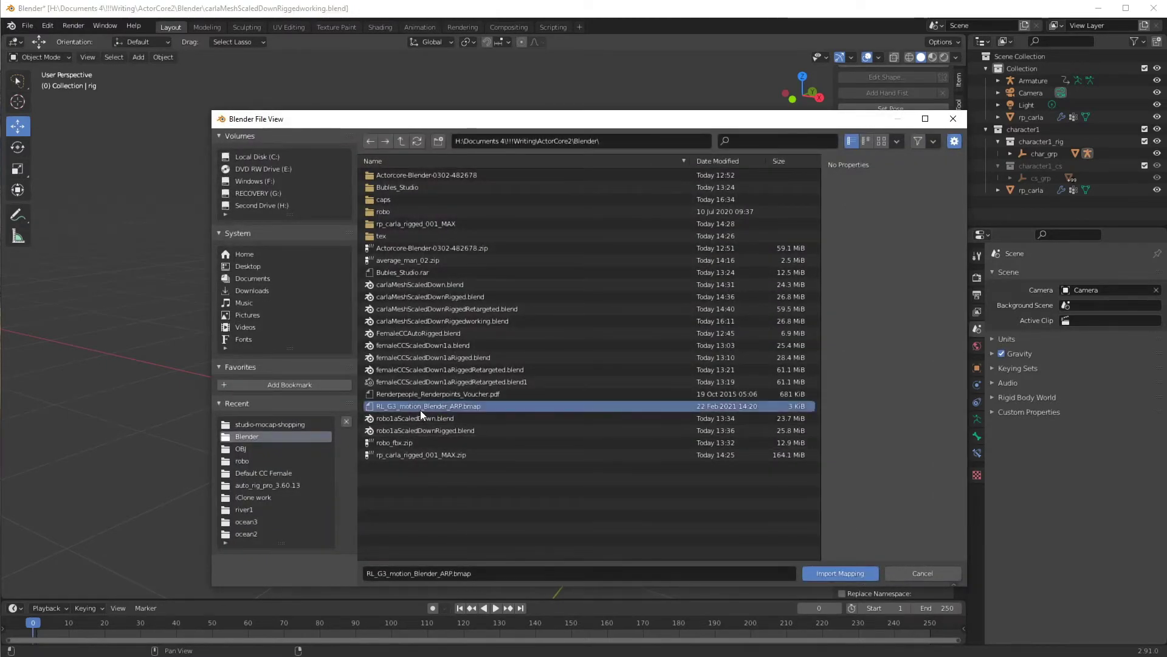
left_click(834, 574)
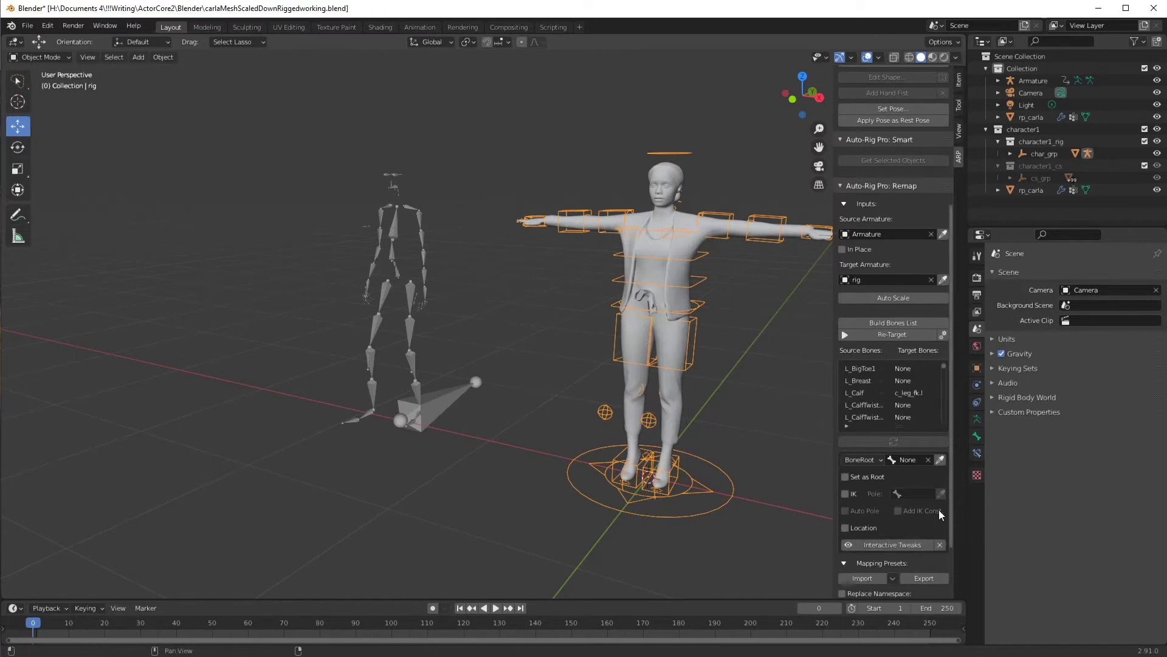
scroll(950, 502, "down", 3)
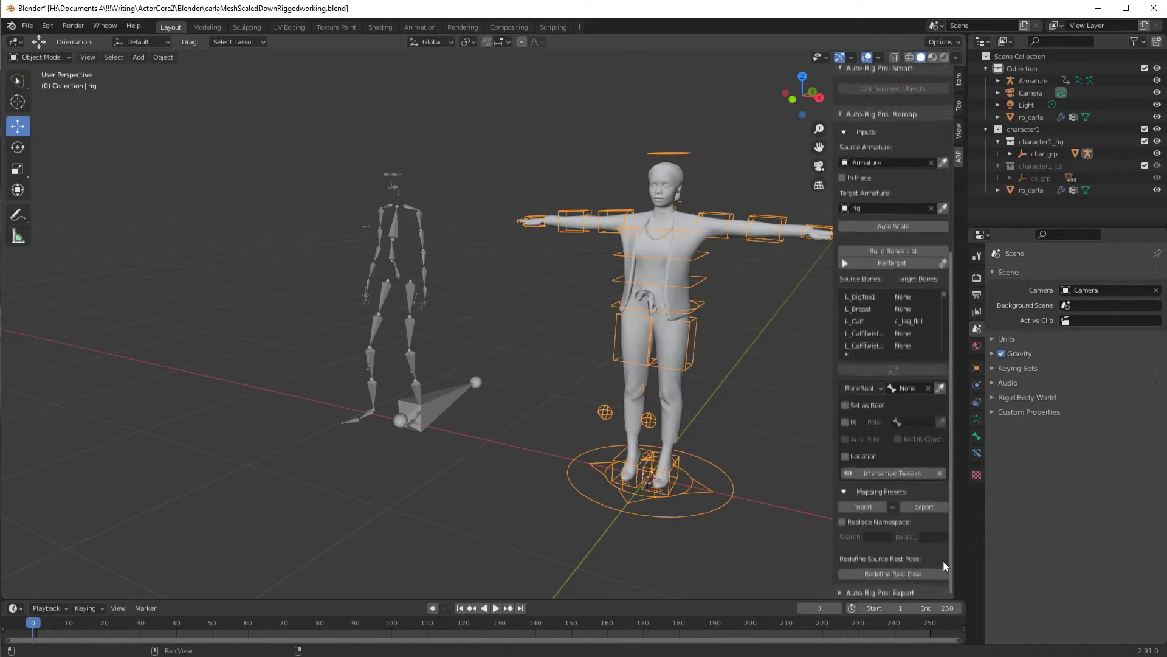
Start redefining the source armature's rest pose, keeping the actual rest pose
left_click(891, 577)
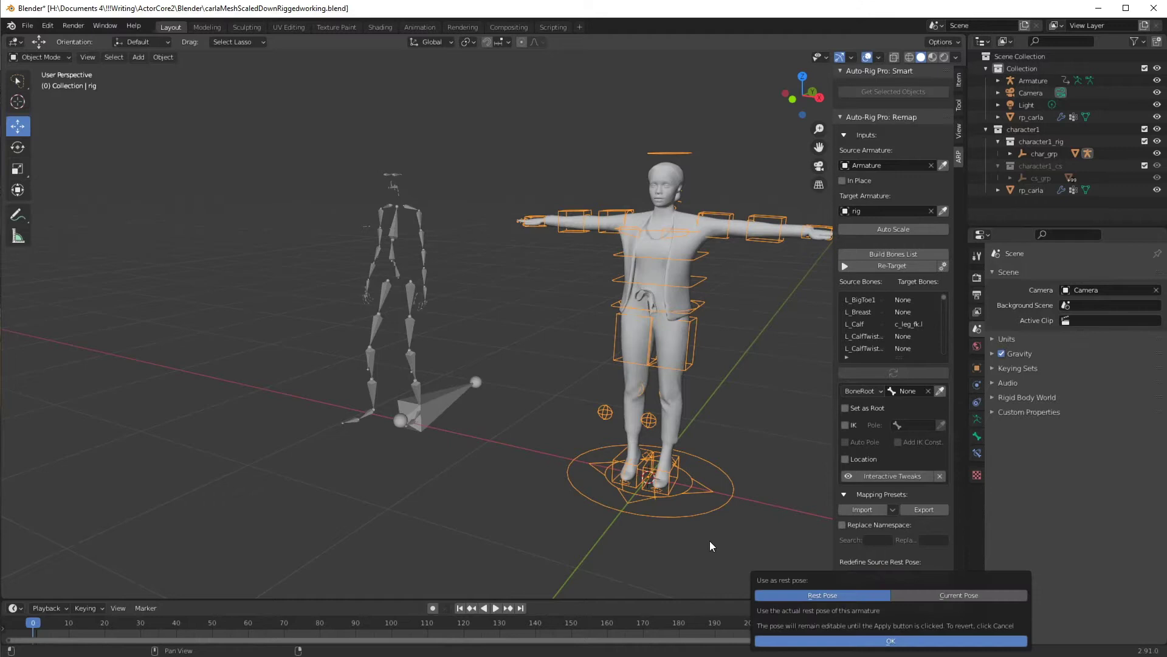
left_click(891, 640)
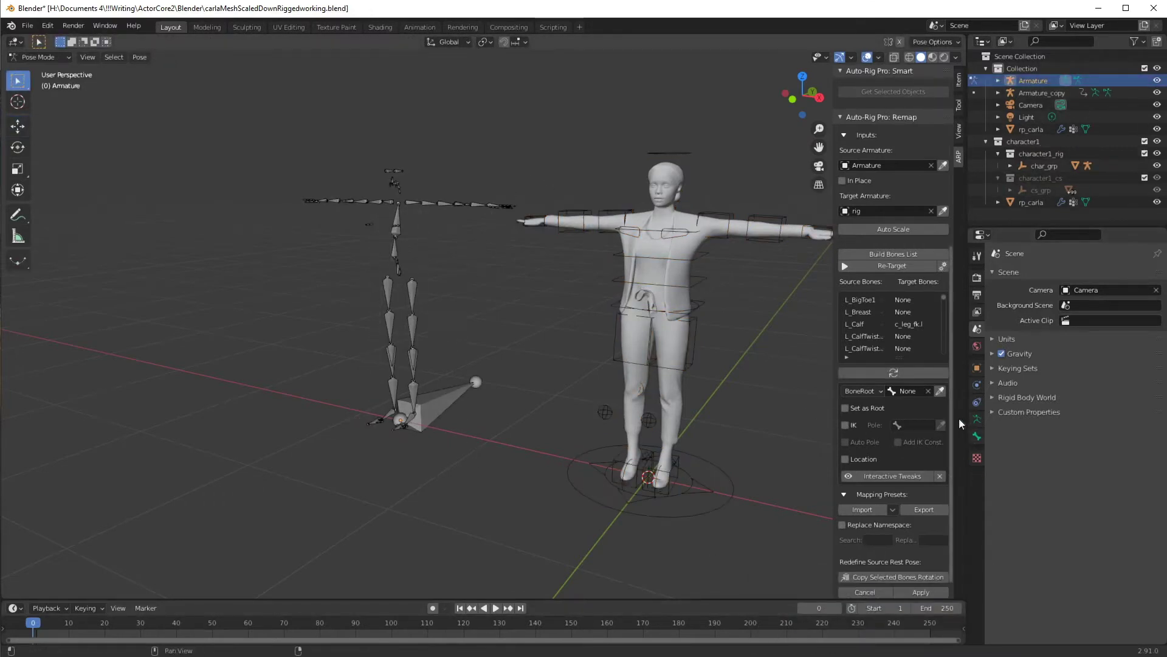
scroll(952, 430, "down", 1)
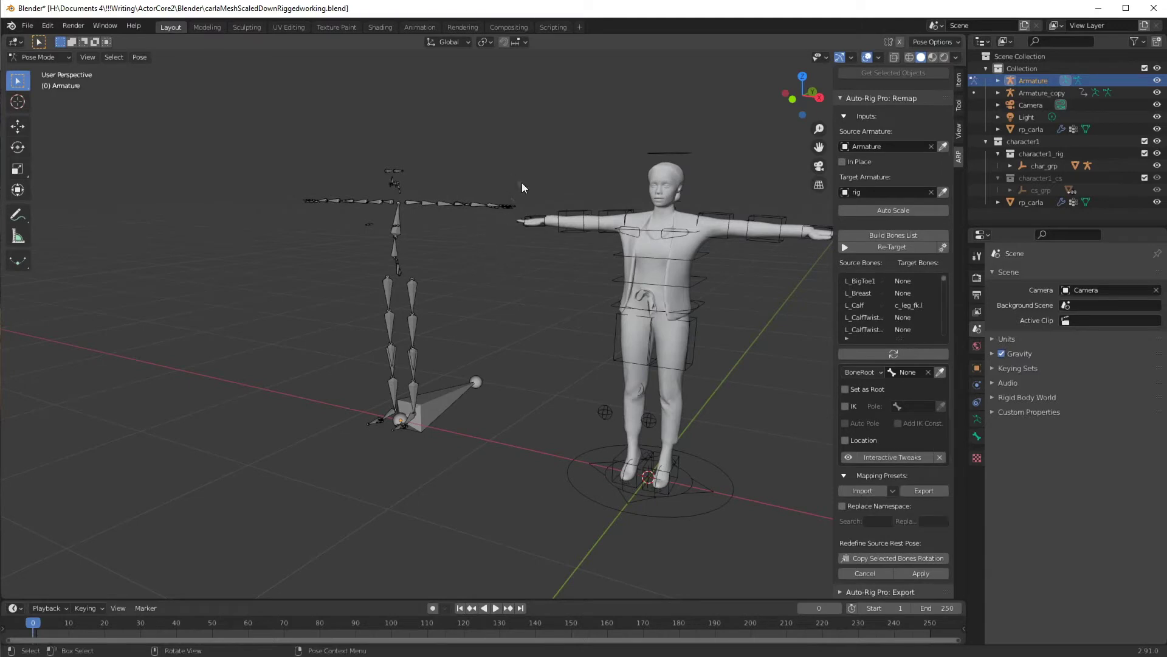
Select the skeleton's arm and leg bones, copy the character's bone rotations, and apply the rest pose
left_click_drag(524, 186, 423, 234)
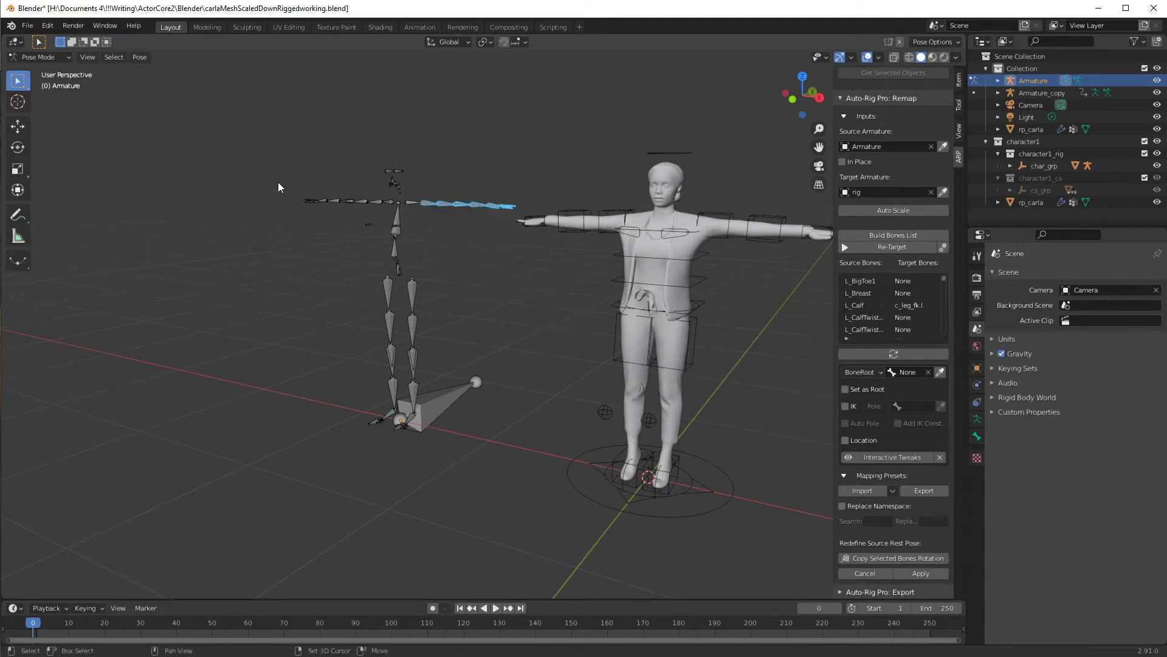
left_click_drag(278, 181, 378, 231)
left_click_drag(437, 288, 373, 389)
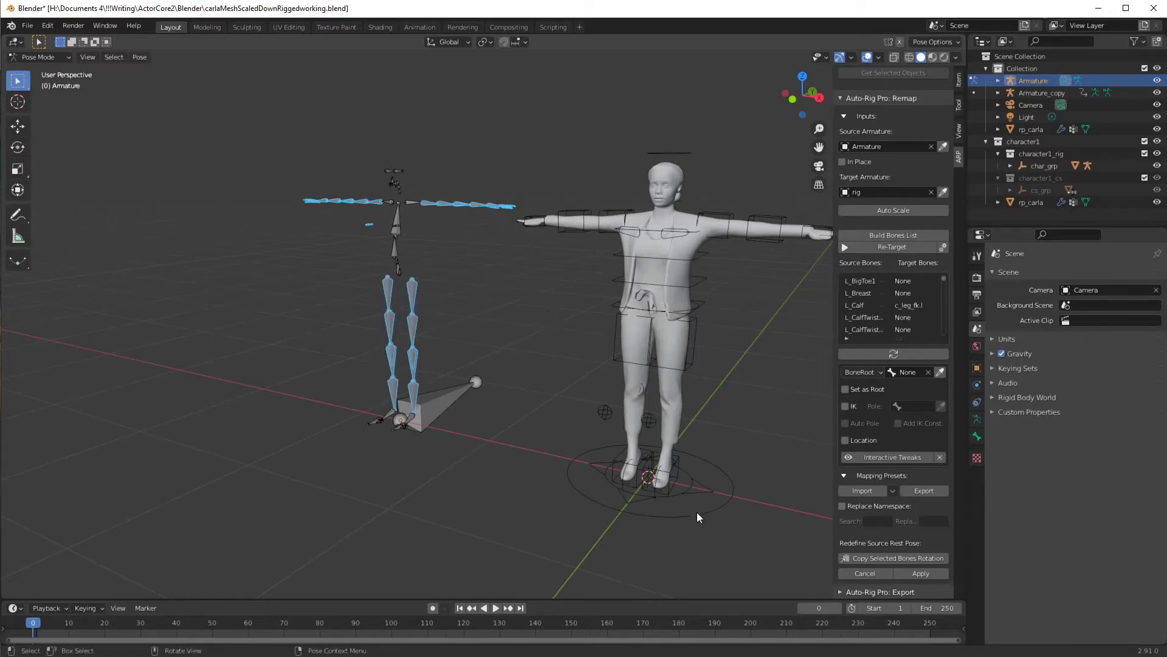
left_click(879, 558)
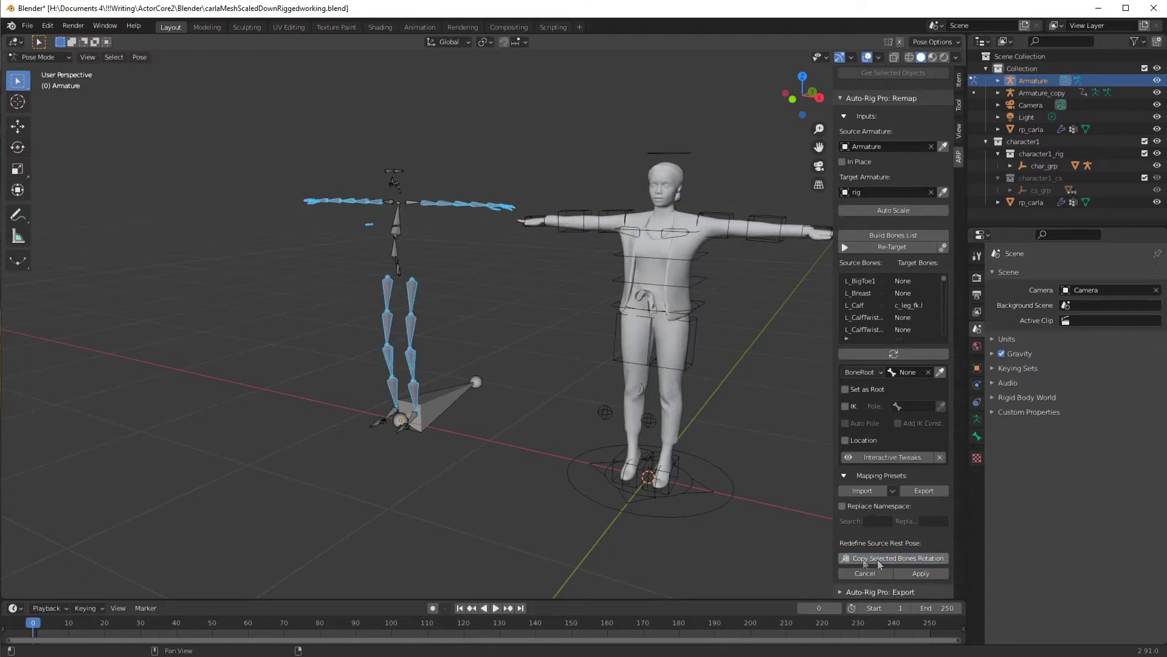
left_click(926, 574)
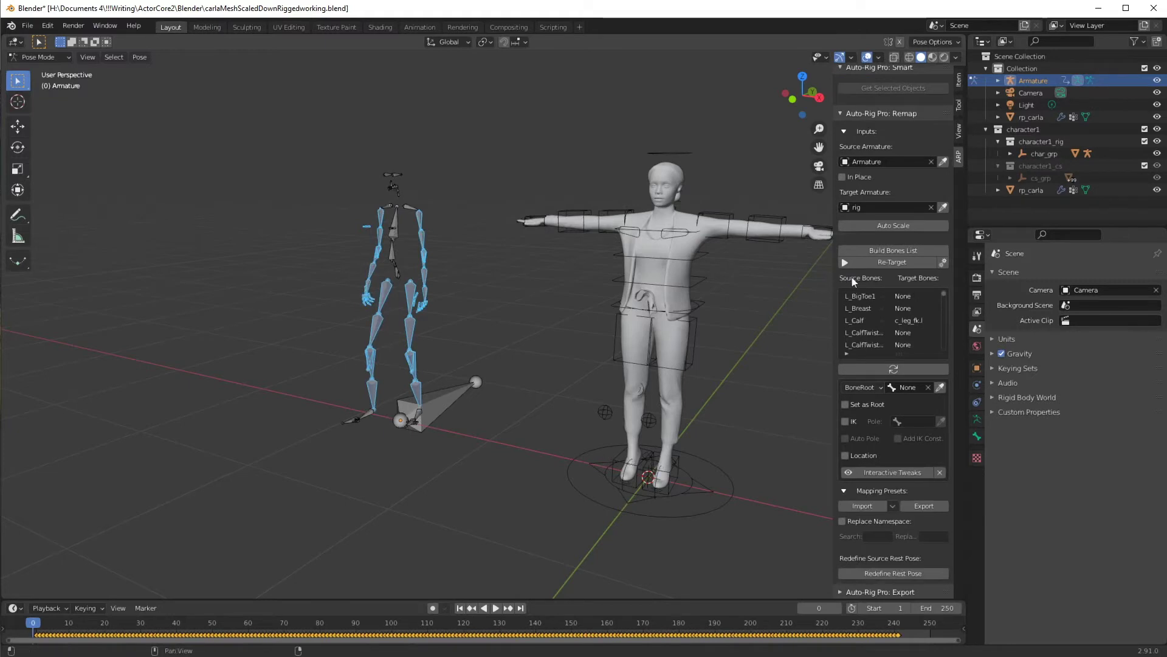
Re-Target the mocap motion onto the rig over frames 1–241 and scrub to review it
left_click(845, 264)
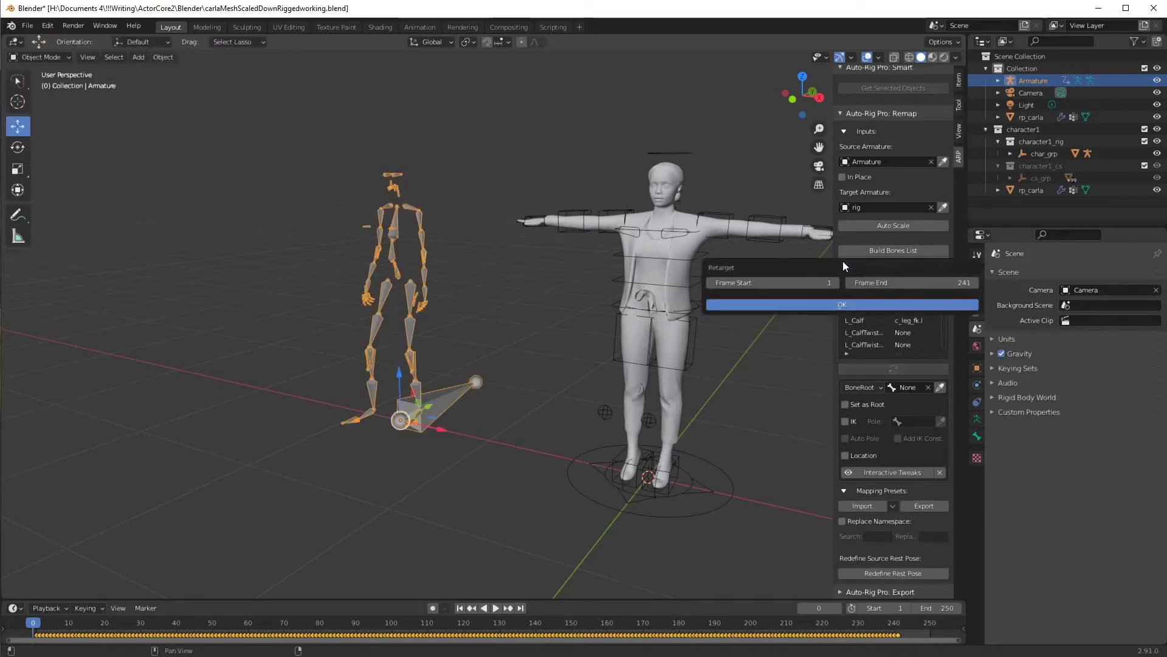
left_click(815, 305)
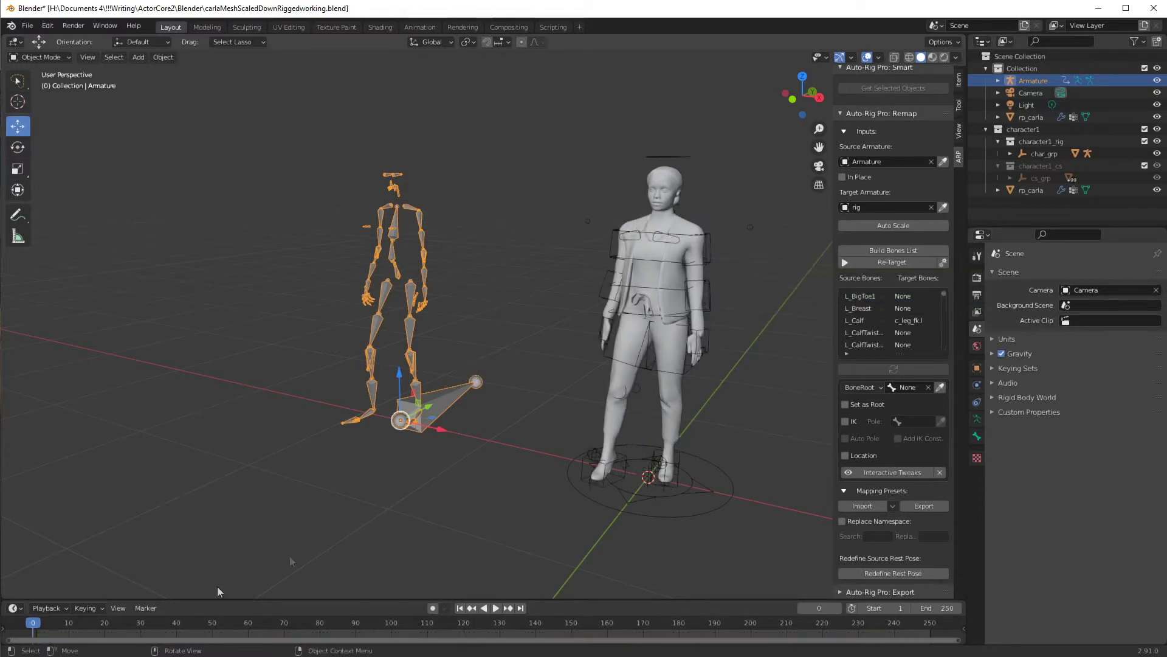
left_click_drag(37, 624, 518, 653)
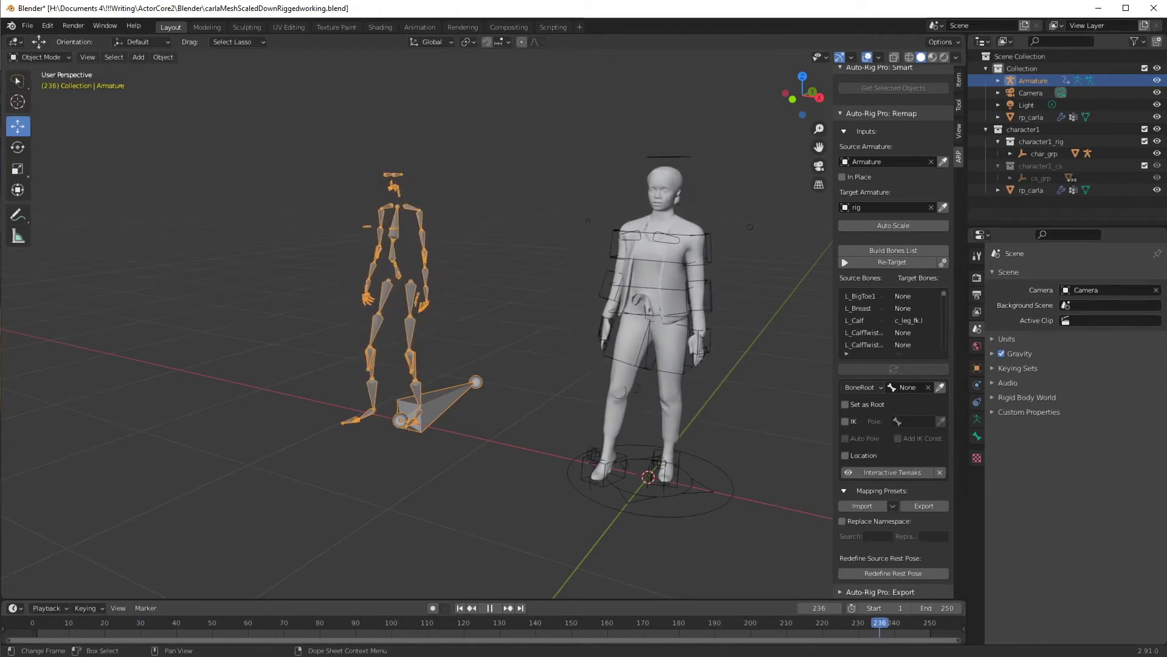
Scrub and play the retargeted idle animation on the character, stopping back at the start
left_click_drag(815, 623, 38, 629)
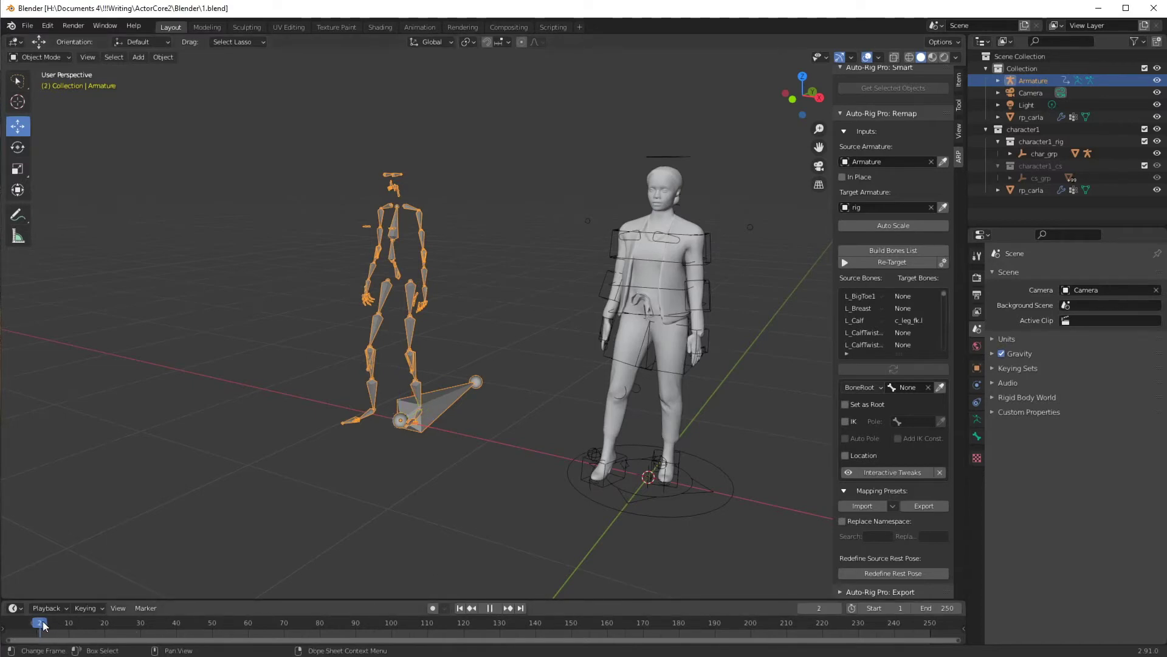
key("space")
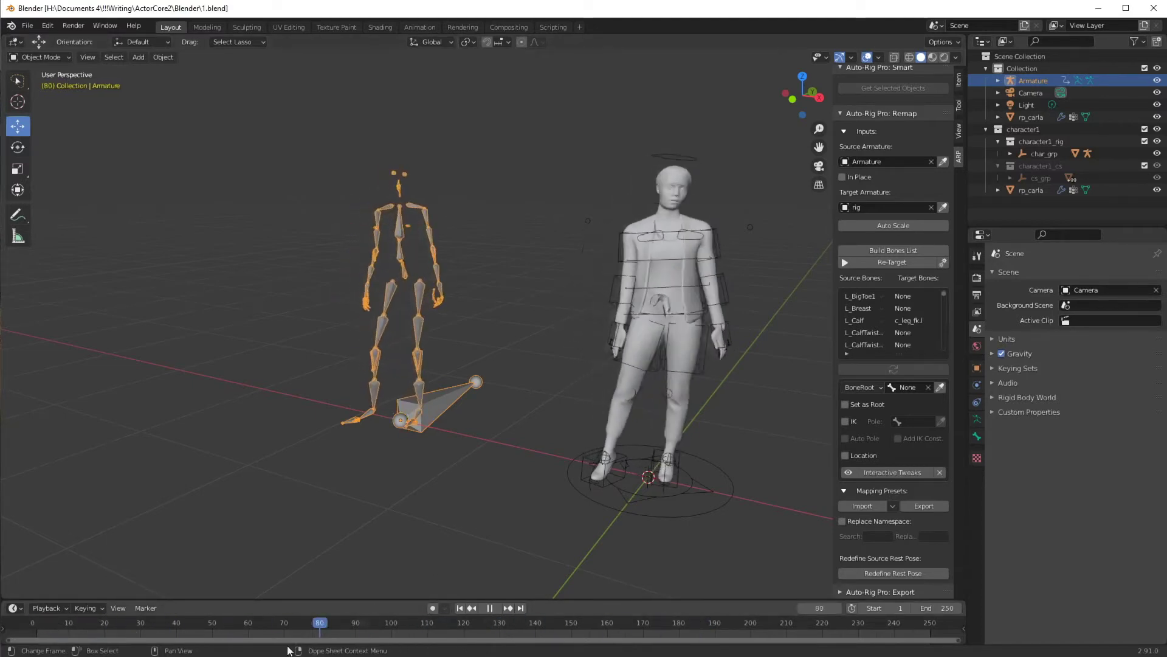
left_click_drag(736, 626, 34, 635)
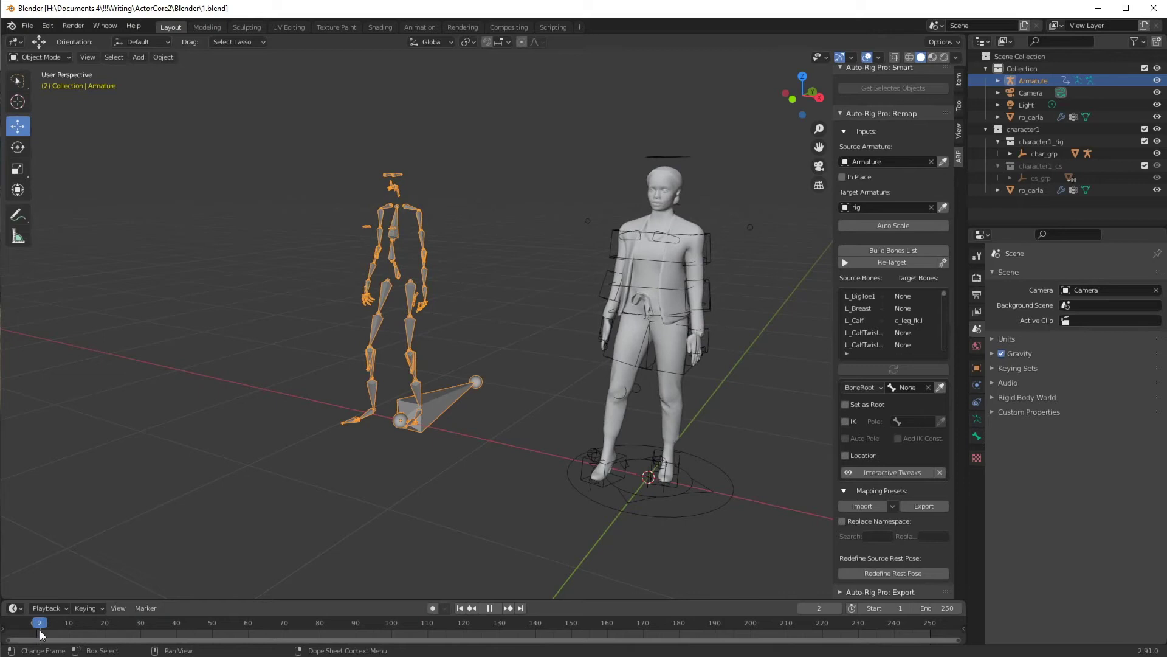
key("space")
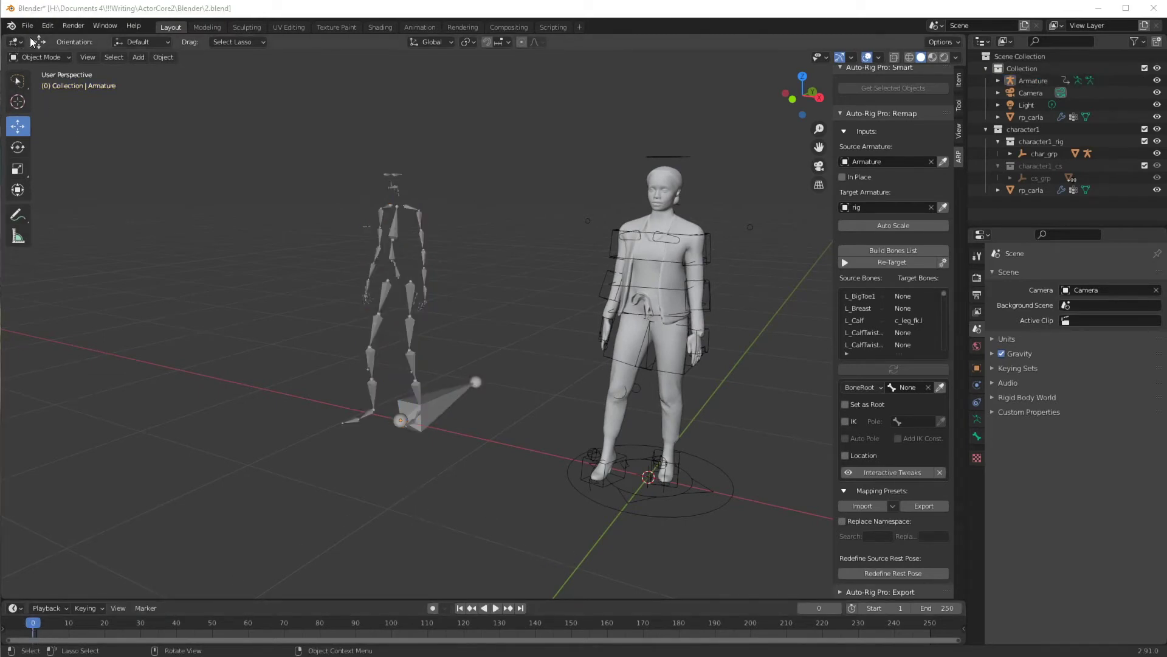
Import corridor_idle-b_f.fbx from Motion/studio-mocap-shopping as a second armature
left_click(27, 26)
mouse_move(55, 189)
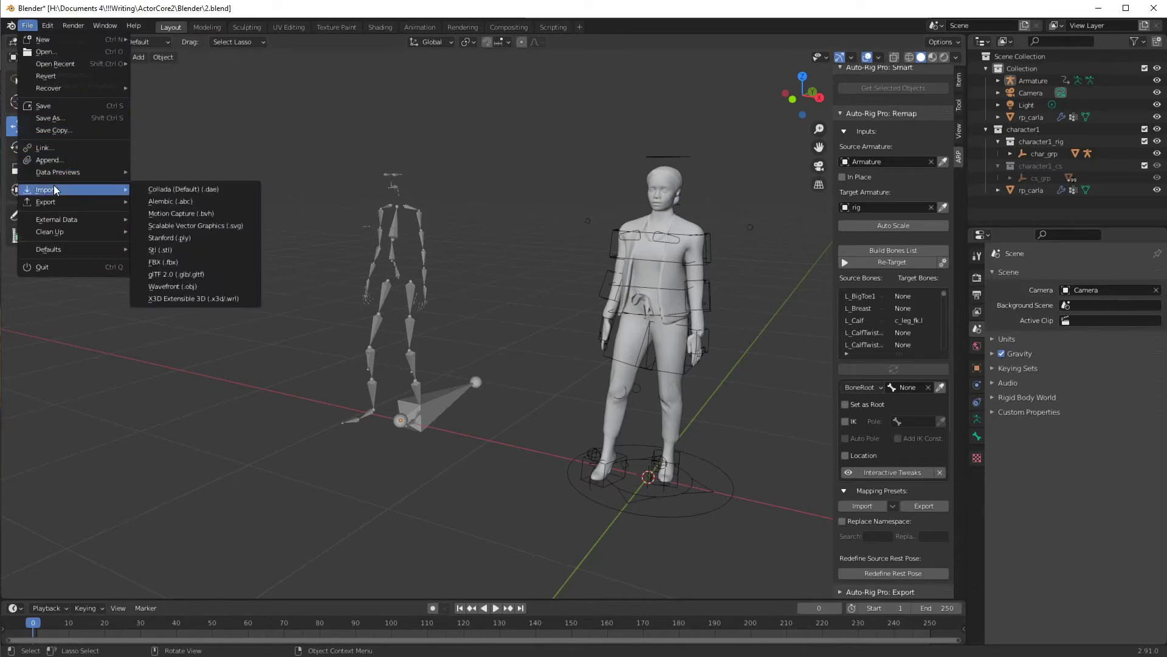
left_click(169, 261)
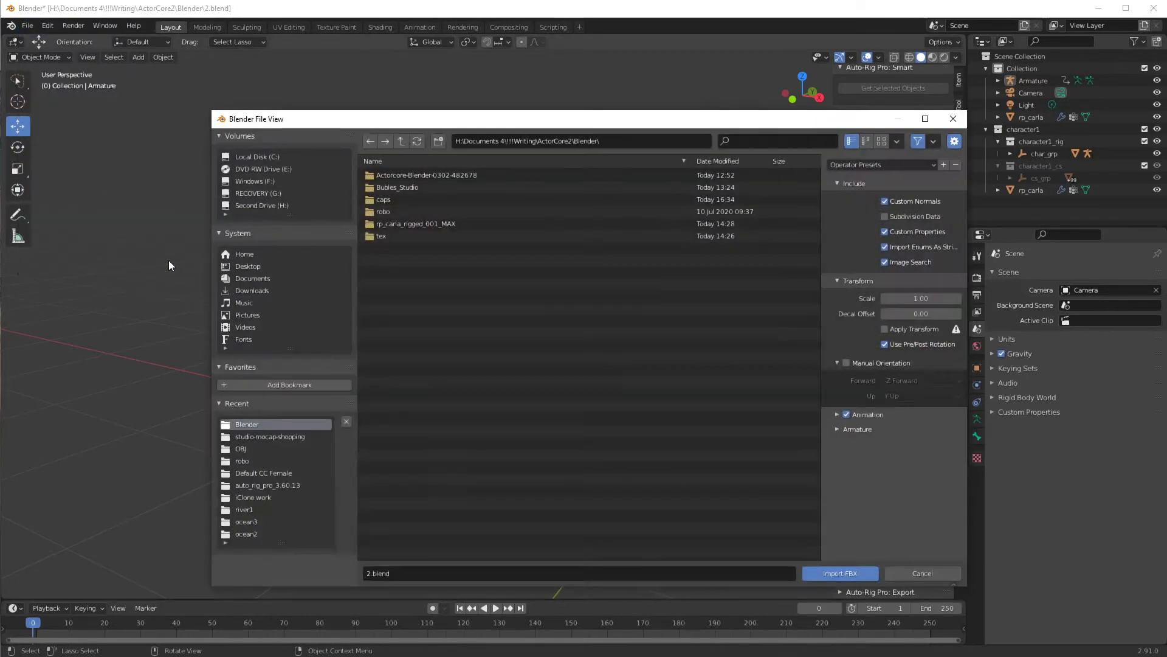
left_click(417, 175)
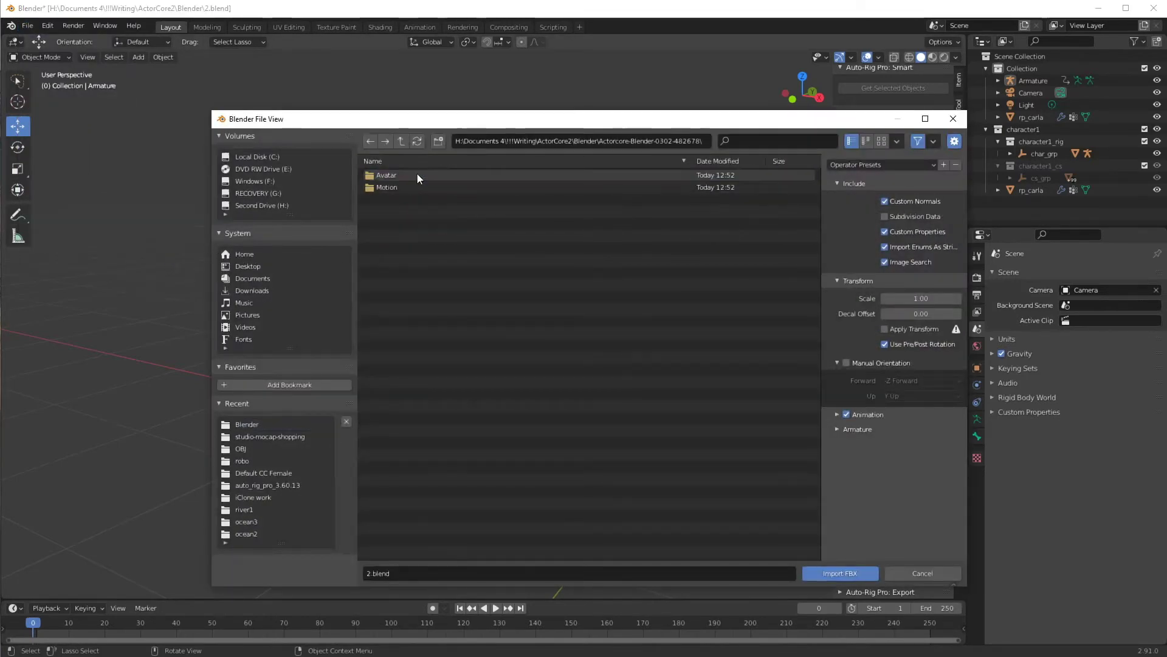
left_click(378, 188)
left_click(385, 177)
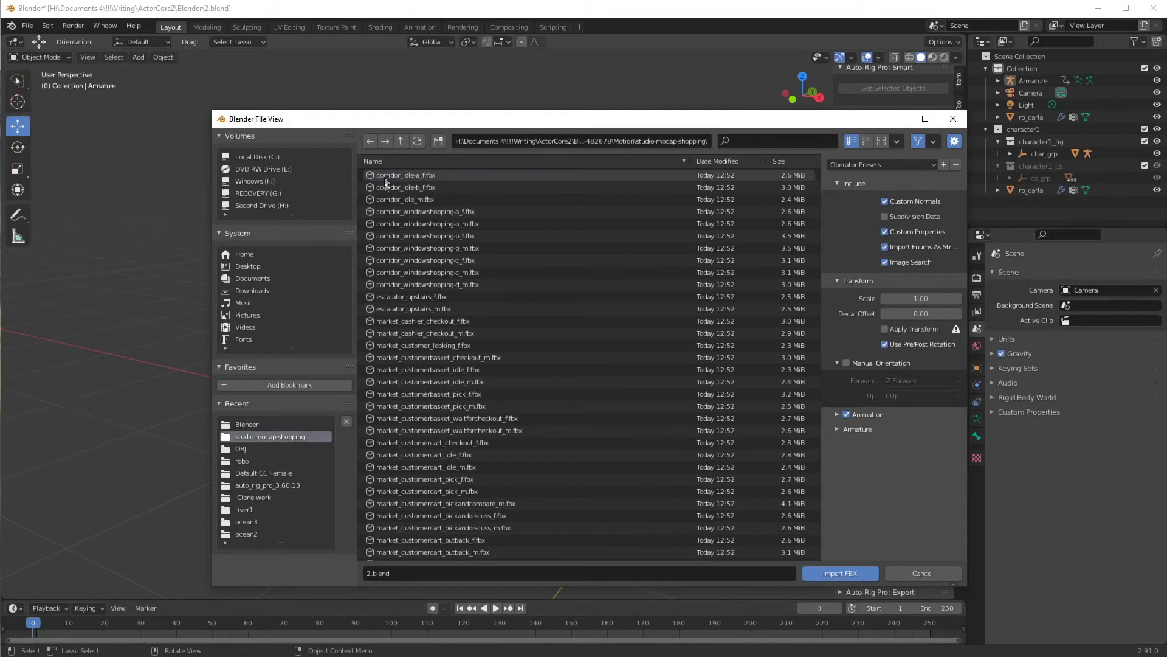
left_click(389, 187)
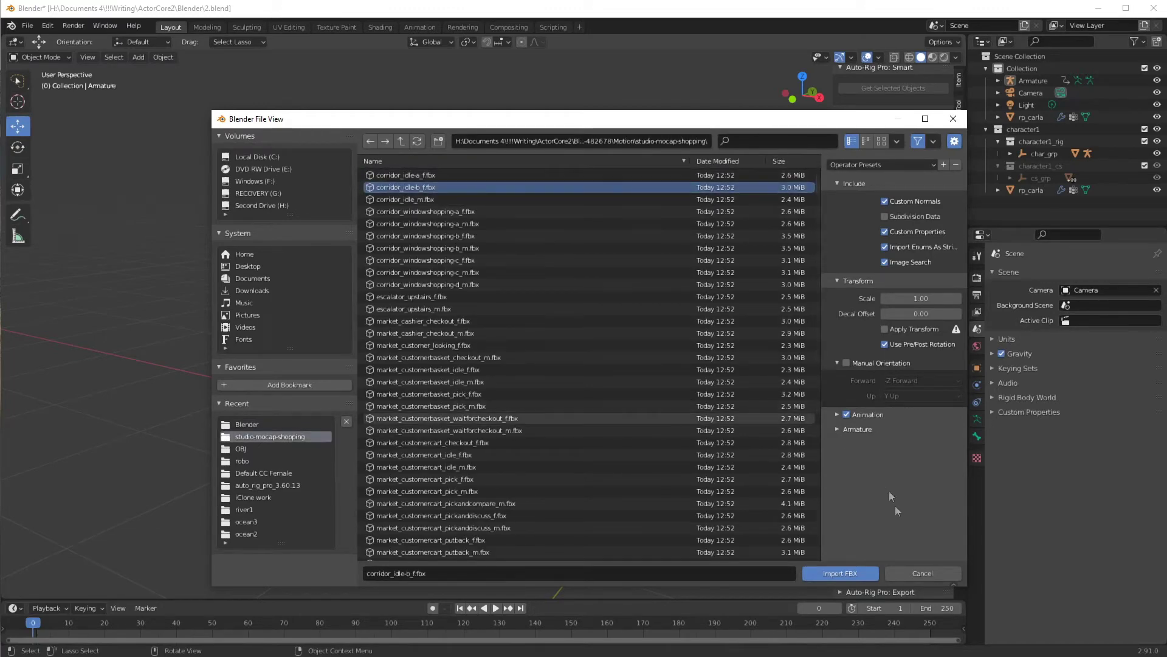
left_click(849, 578)
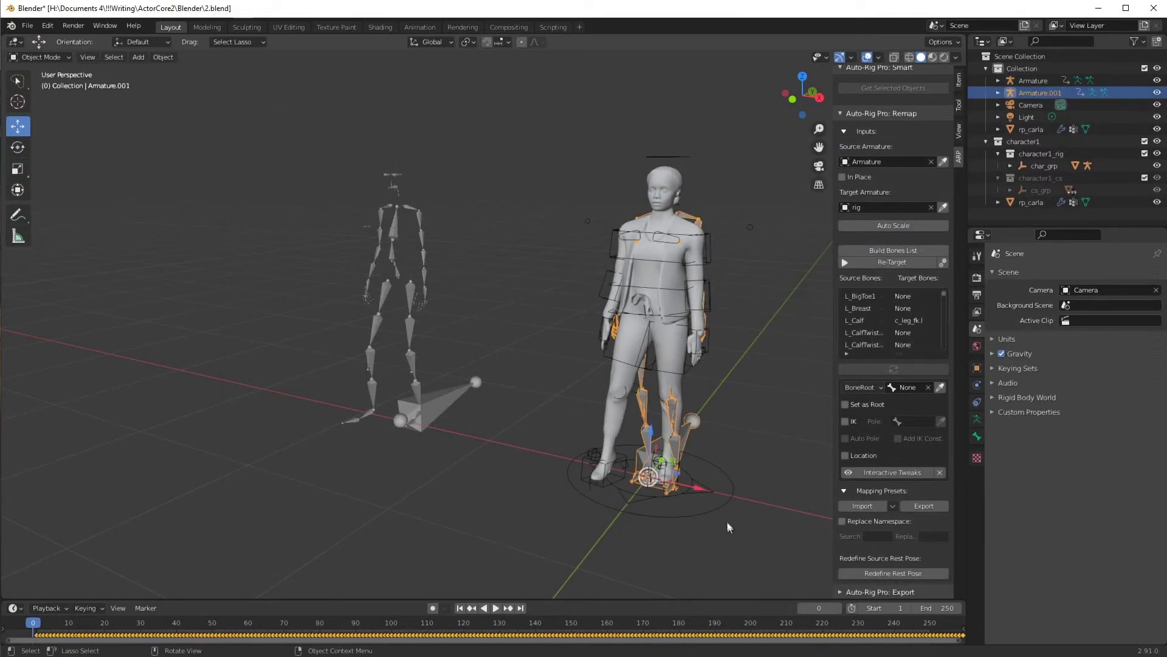
Move Armature.001 to the far left, stop playback and return to the first frame
key("g")
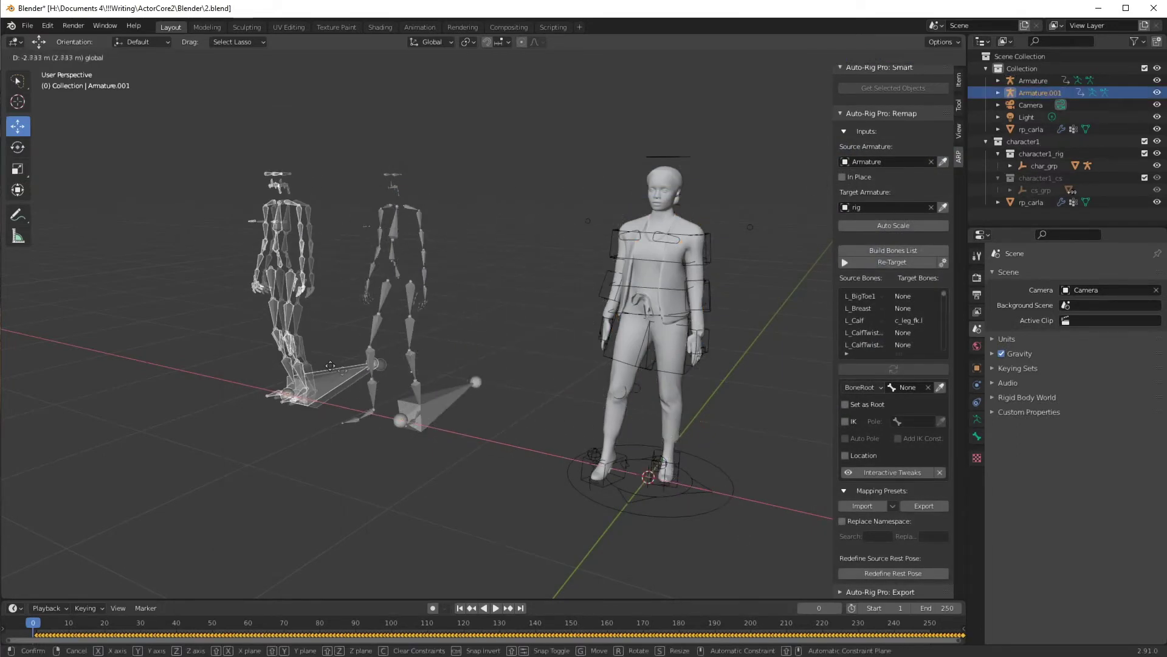
left_click(266, 345)
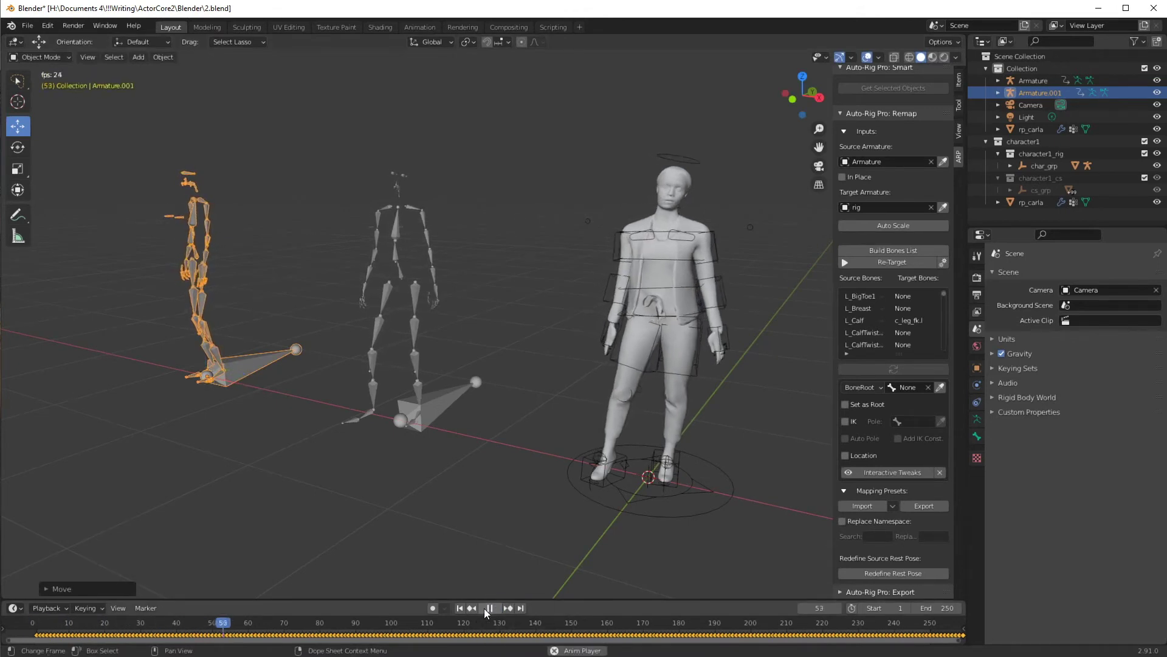
left_click(489, 609)
left_click(460, 608)
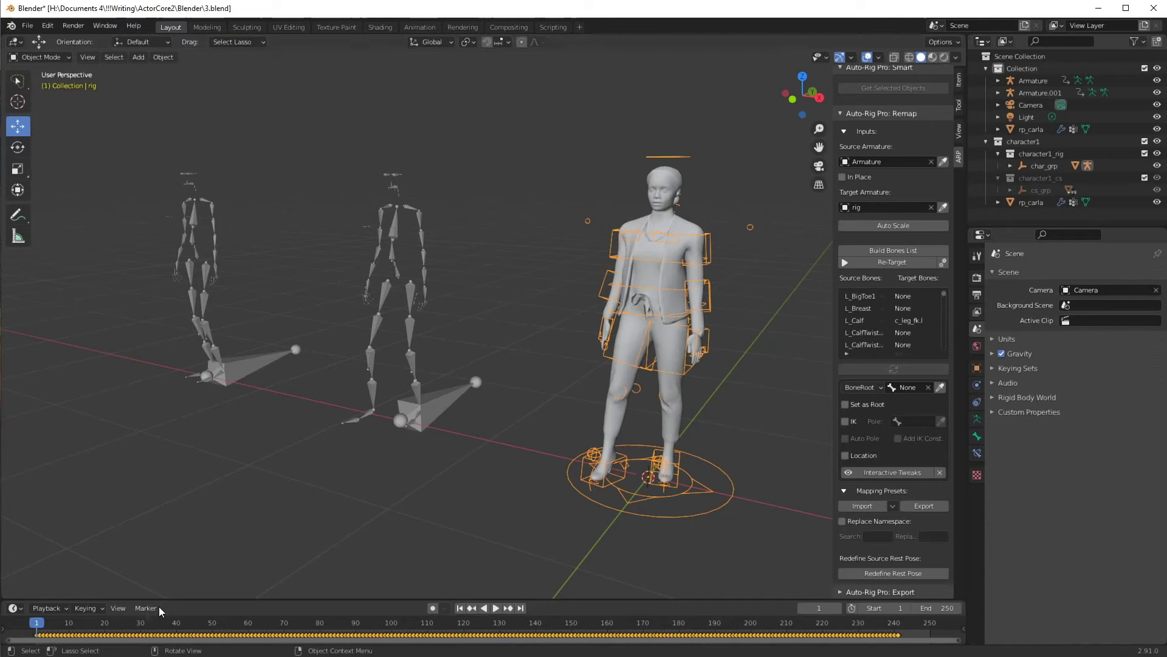
Switch the timeline to the Nonlinear Animation editor and push the rig's idle-a action into an NlaTrack strip
left_click(13, 608)
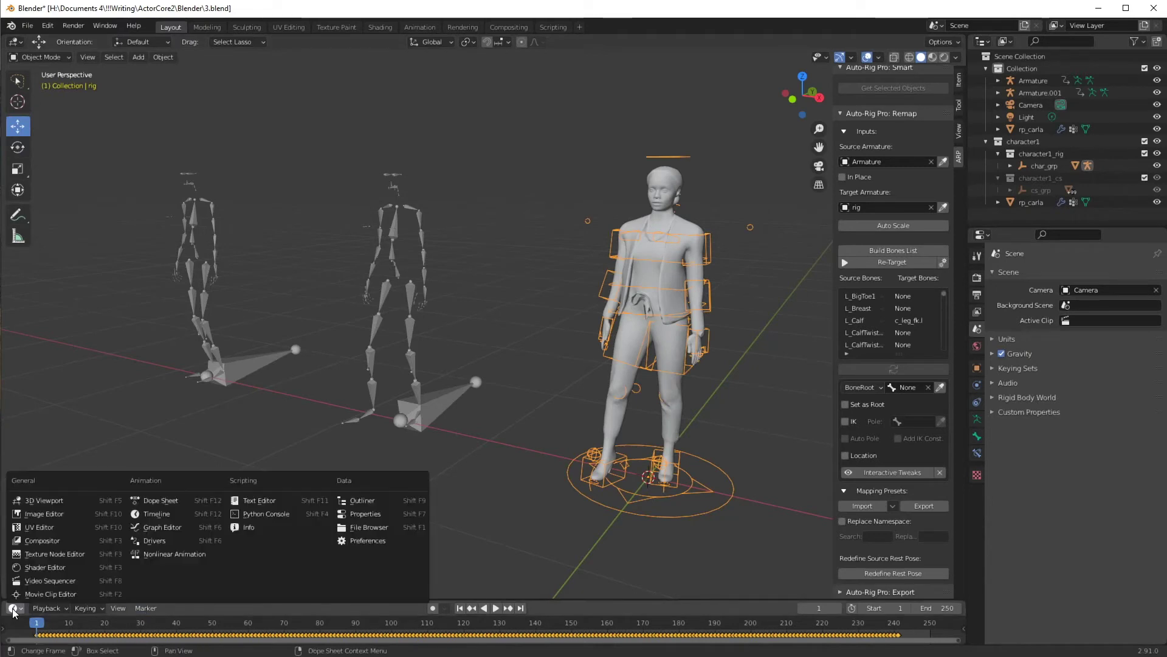
left_click(167, 553)
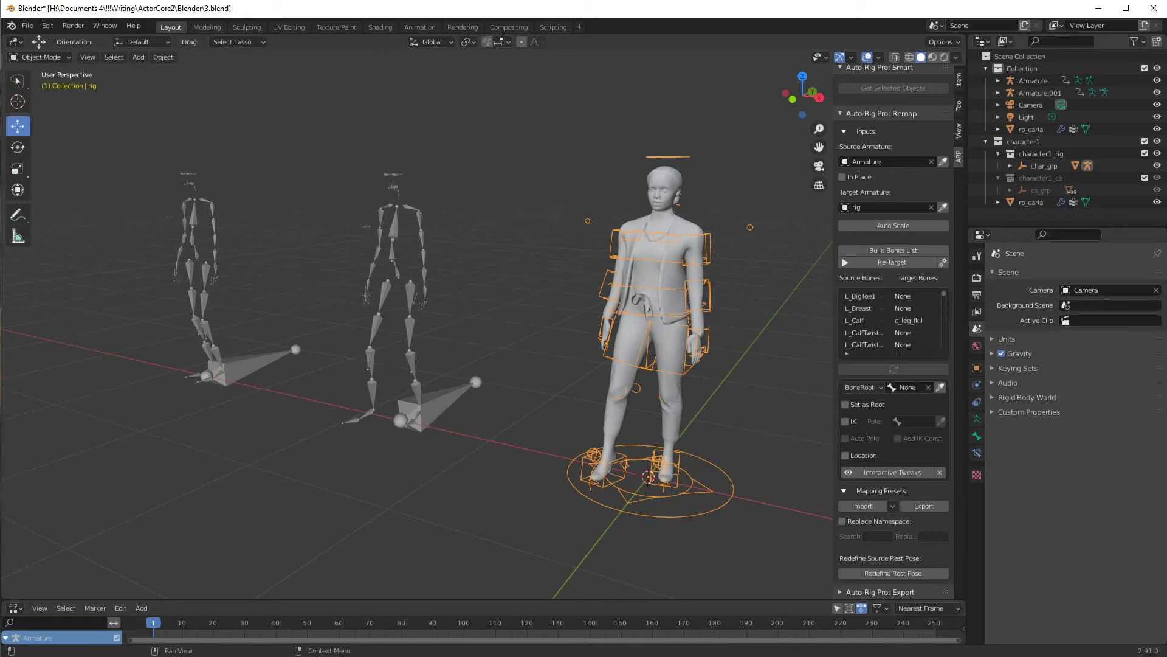
left_click(728, 637)
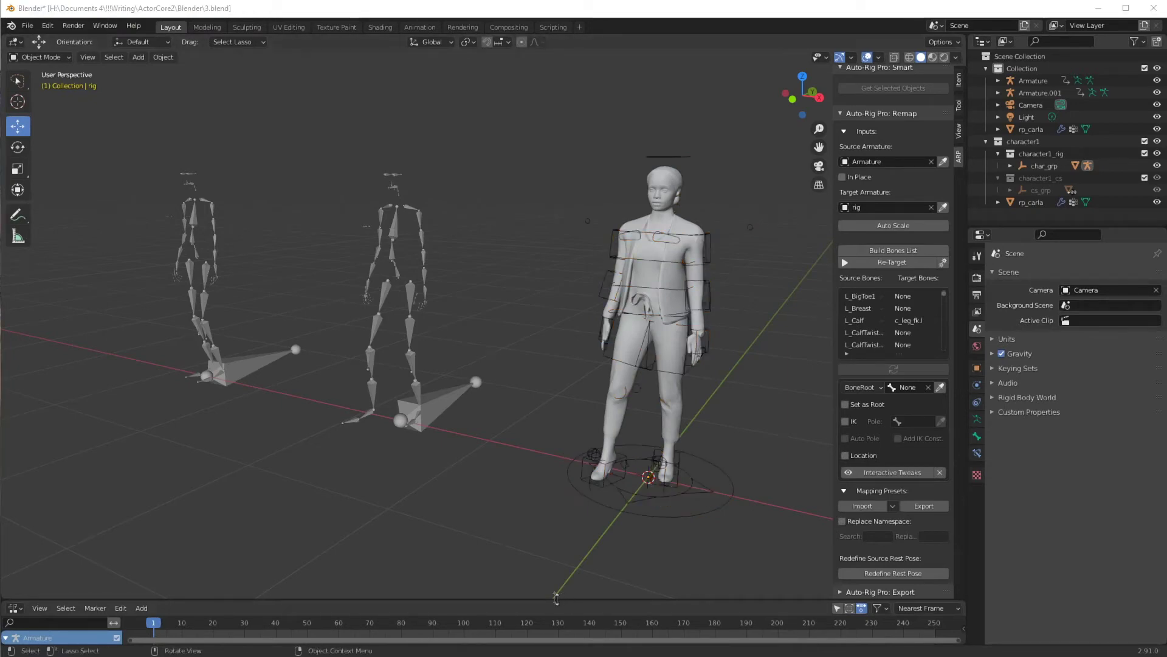
left_click_drag(554, 599, 563, 373)
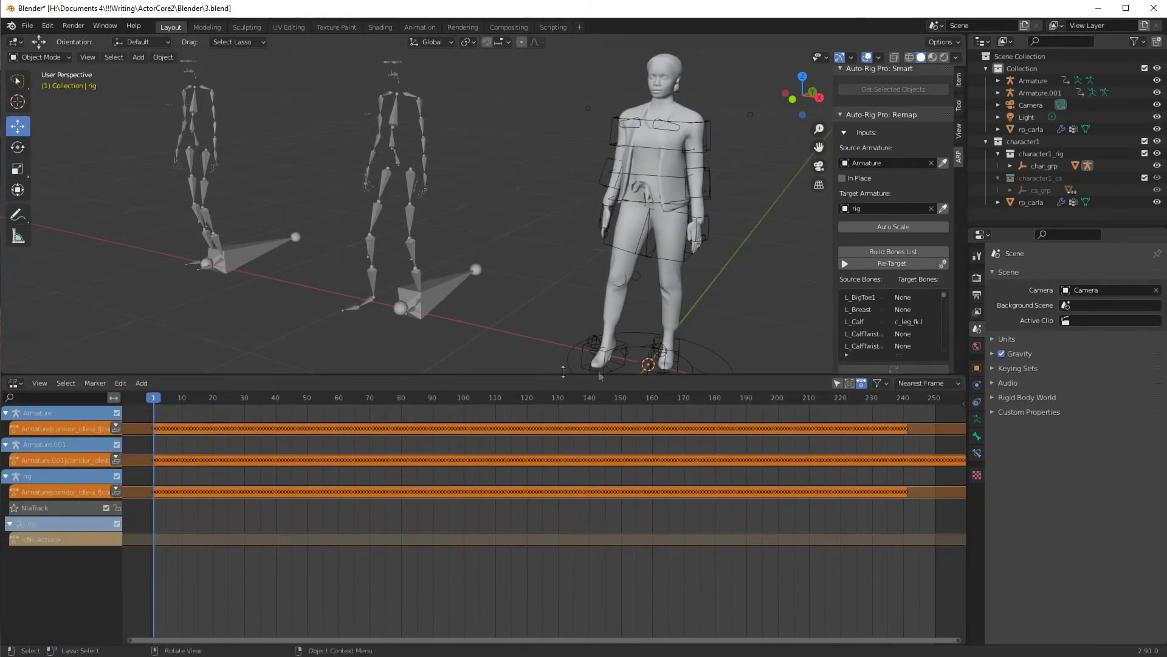
left_click(717, 359)
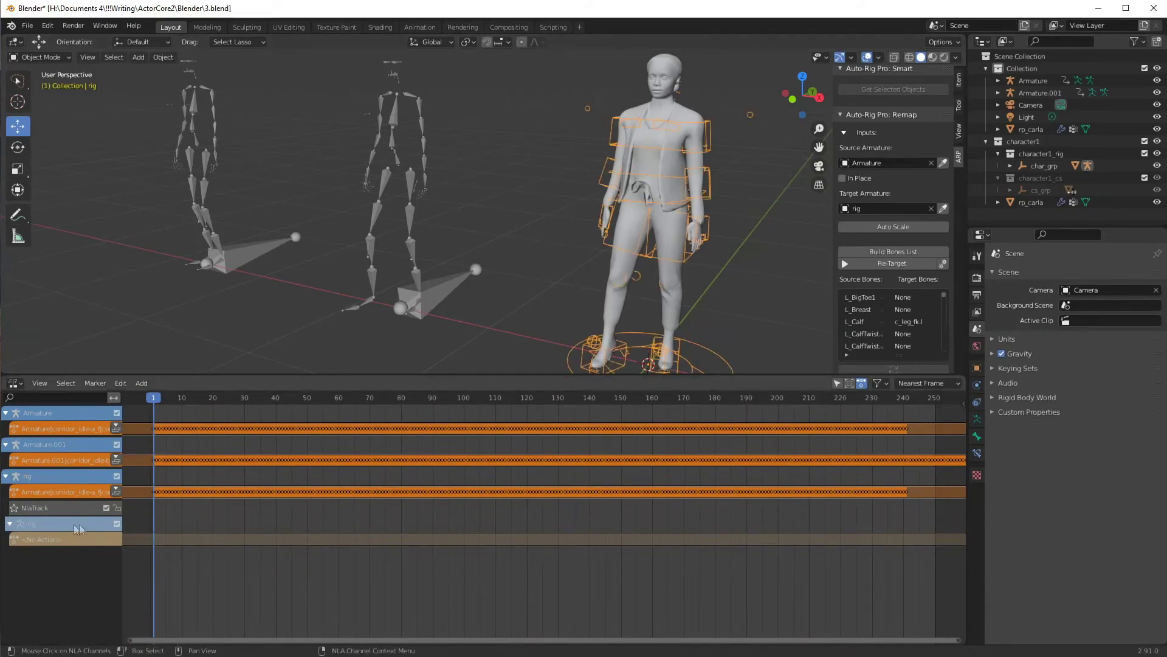
left_click(116, 490)
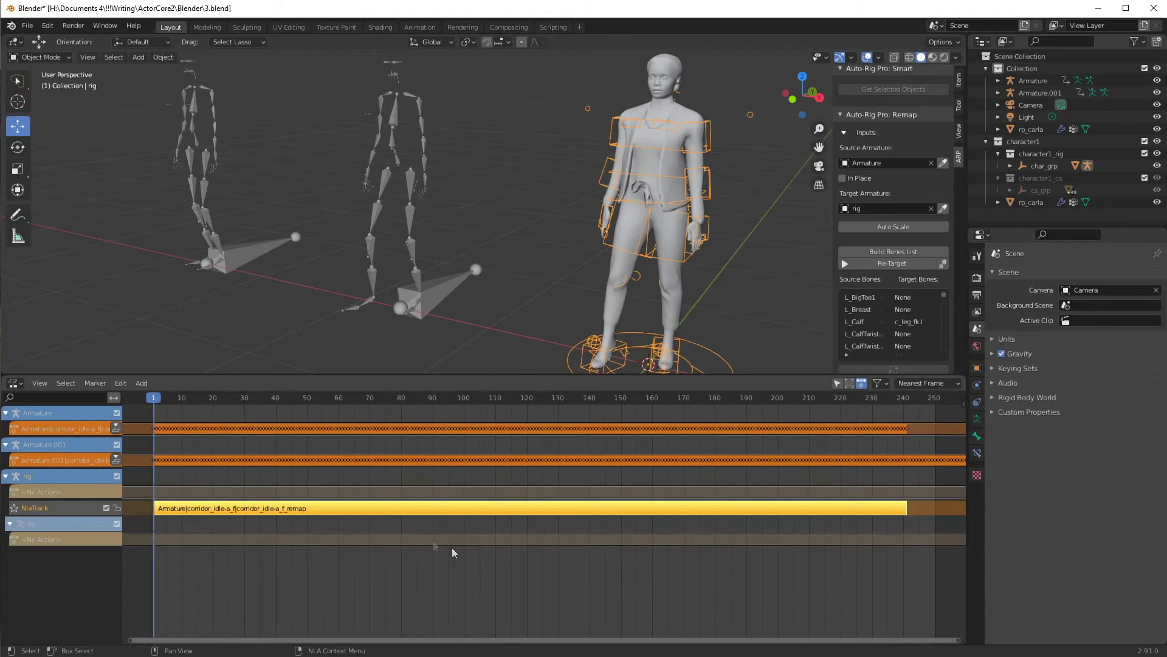
Save as 4.blend, make Armature.001 the remap source, and scroll to Redefine Source Rest Pose
key("Return")
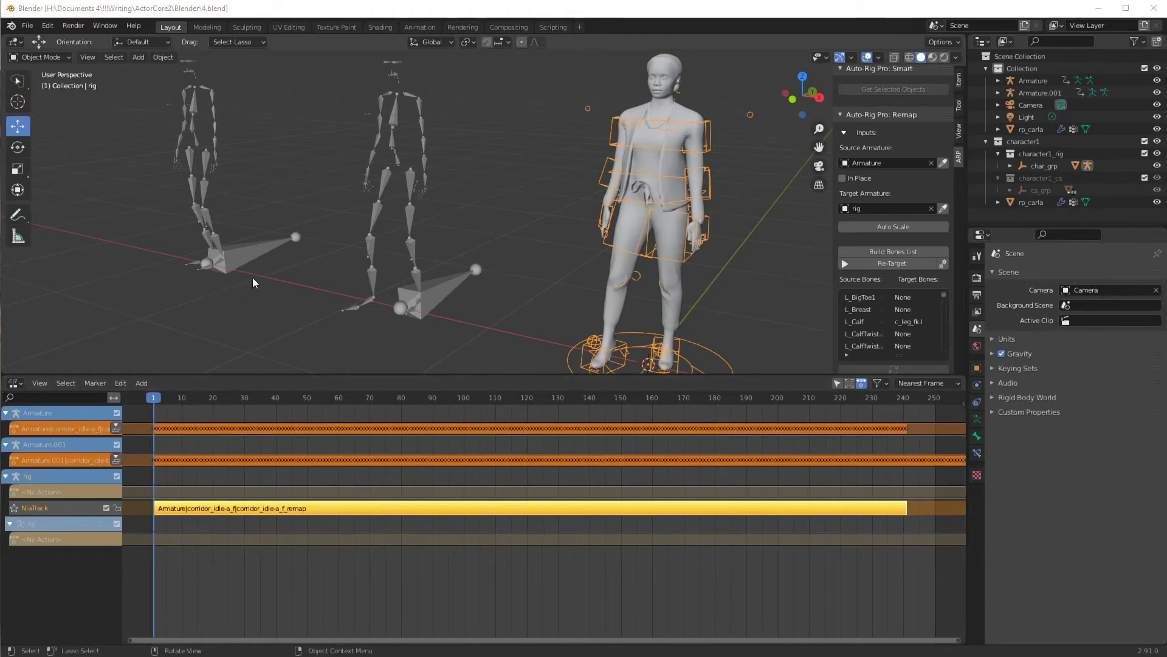
left_click(241, 265)
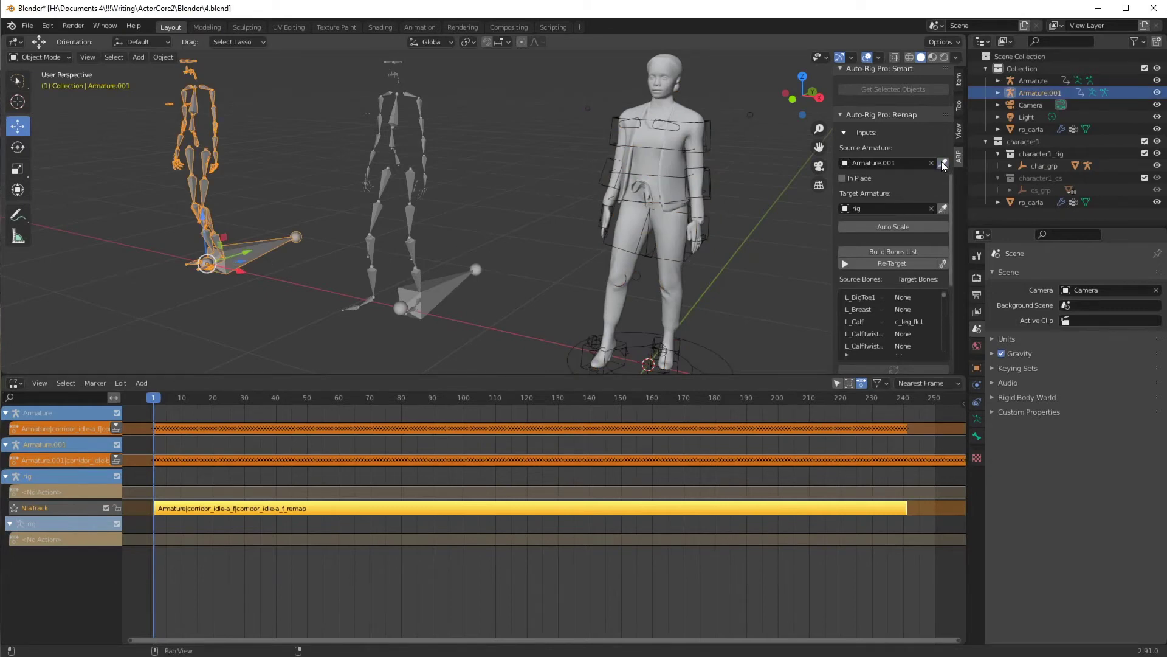
left_click(900, 227)
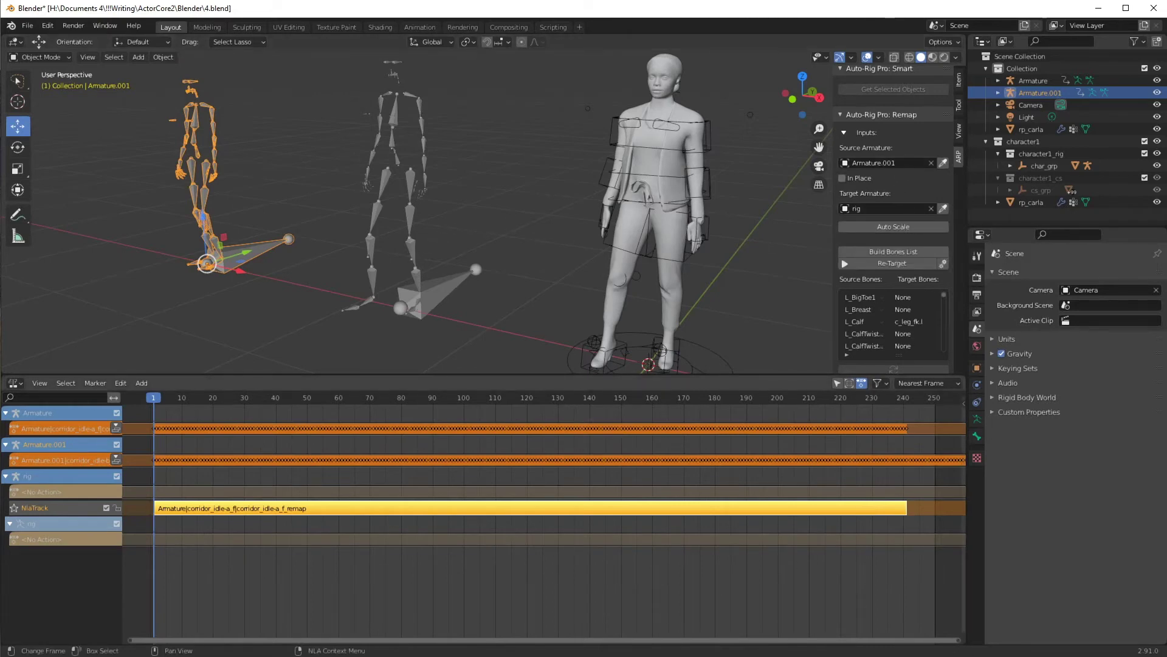
scroll(770, 293, "down", 1)
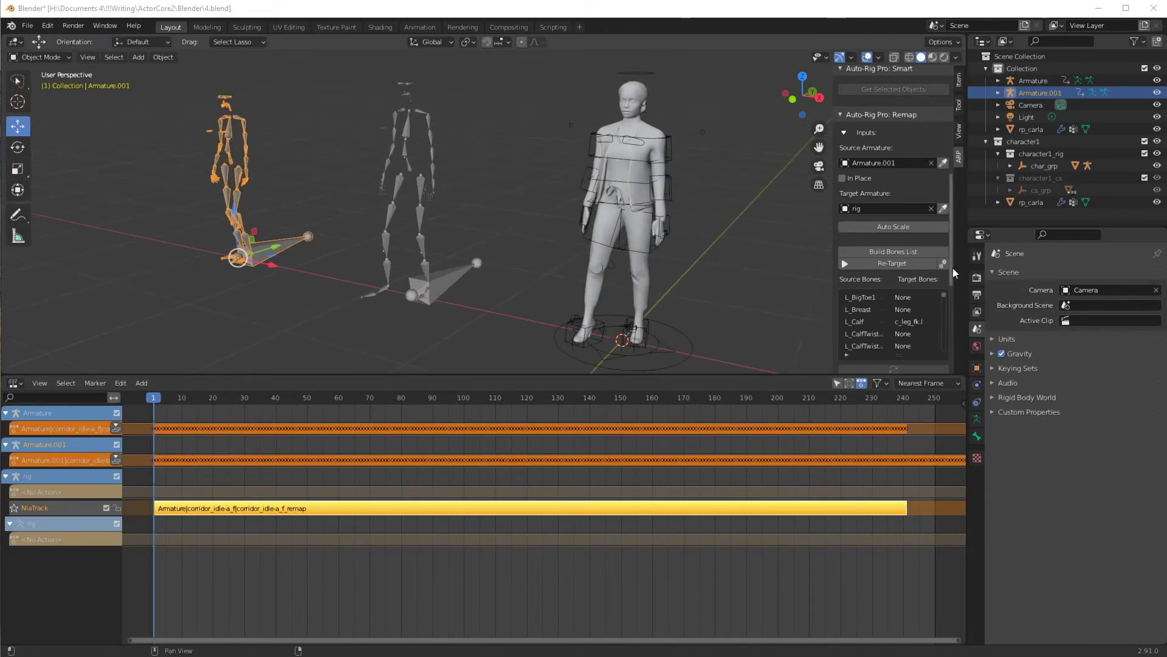
left_click_drag(954, 268, 951, 355)
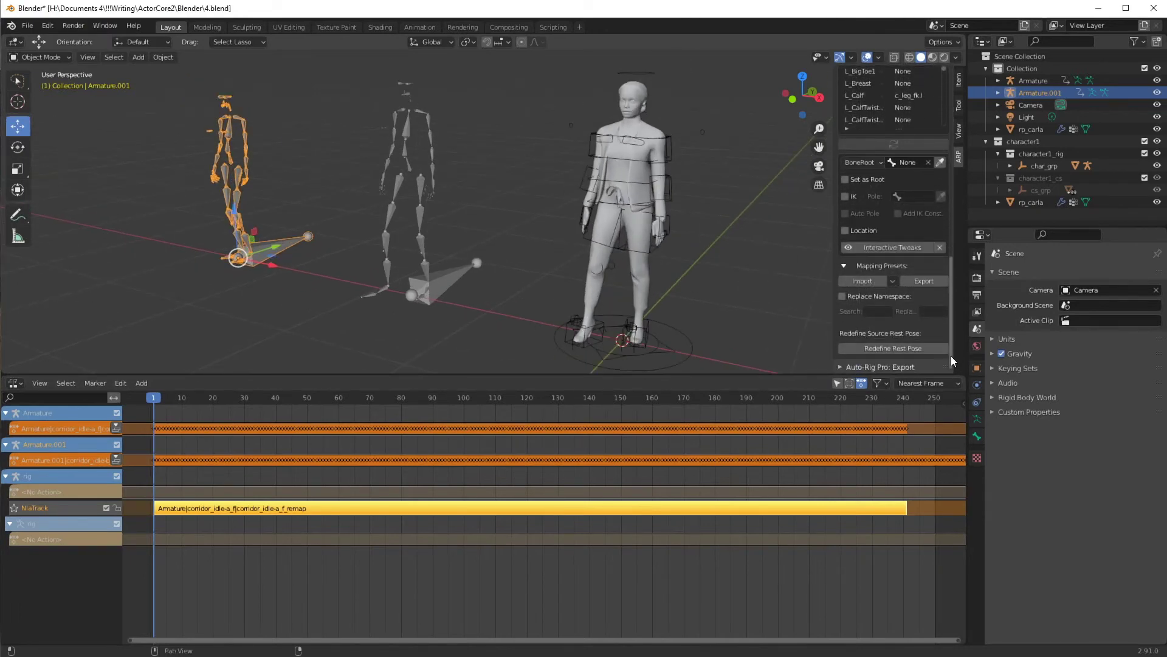
Start redefining Armature.001's rest pose from its current rest pose and select both arms and the upper legs
left_click(910, 351)
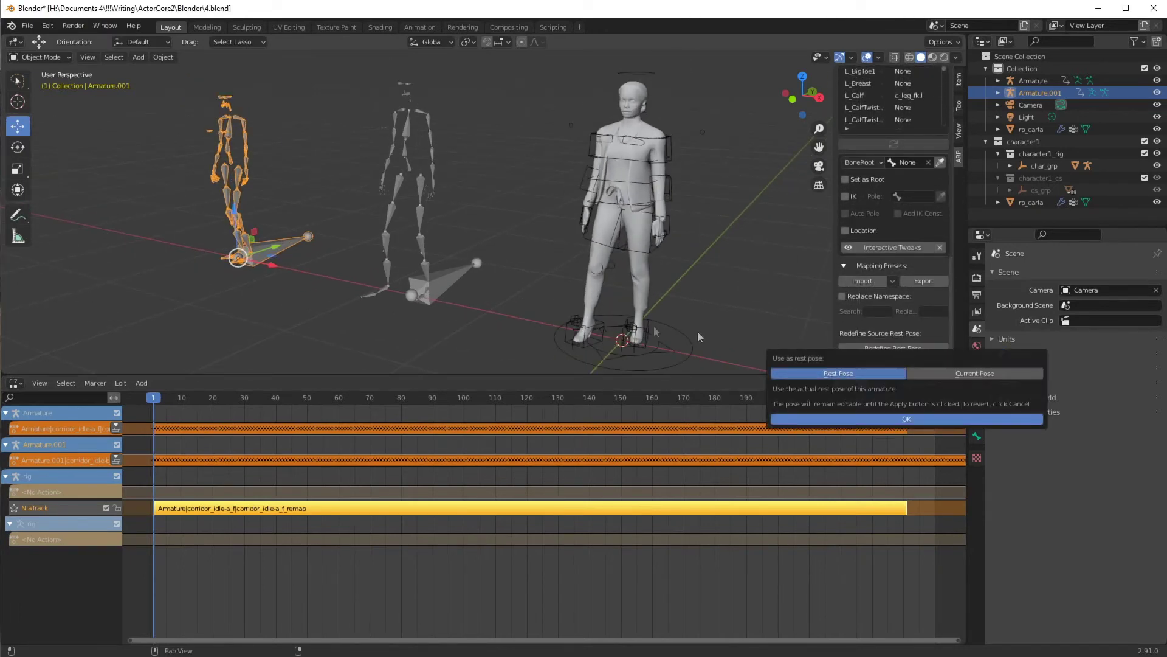
left_click(793, 418)
middle_click_drag(255, 228, 468, 283)
left_click_drag(463, 148, 371, 180)
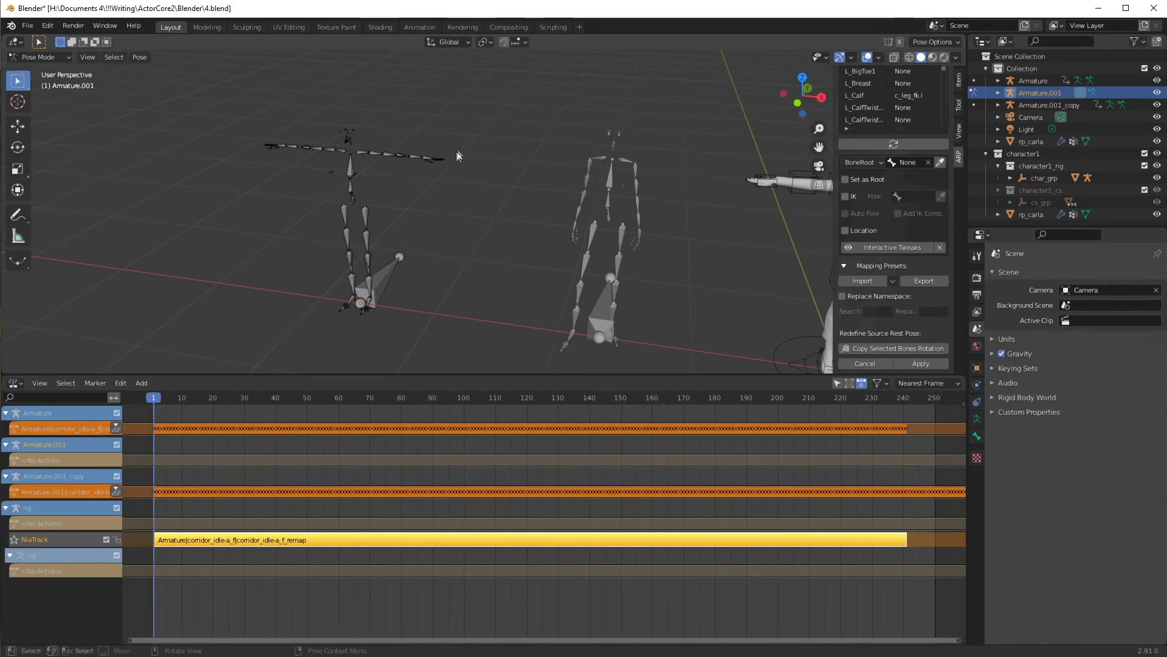
left_click_drag(460, 146, 373, 180)
left_click_drag(227, 125, 328, 165, "shift")
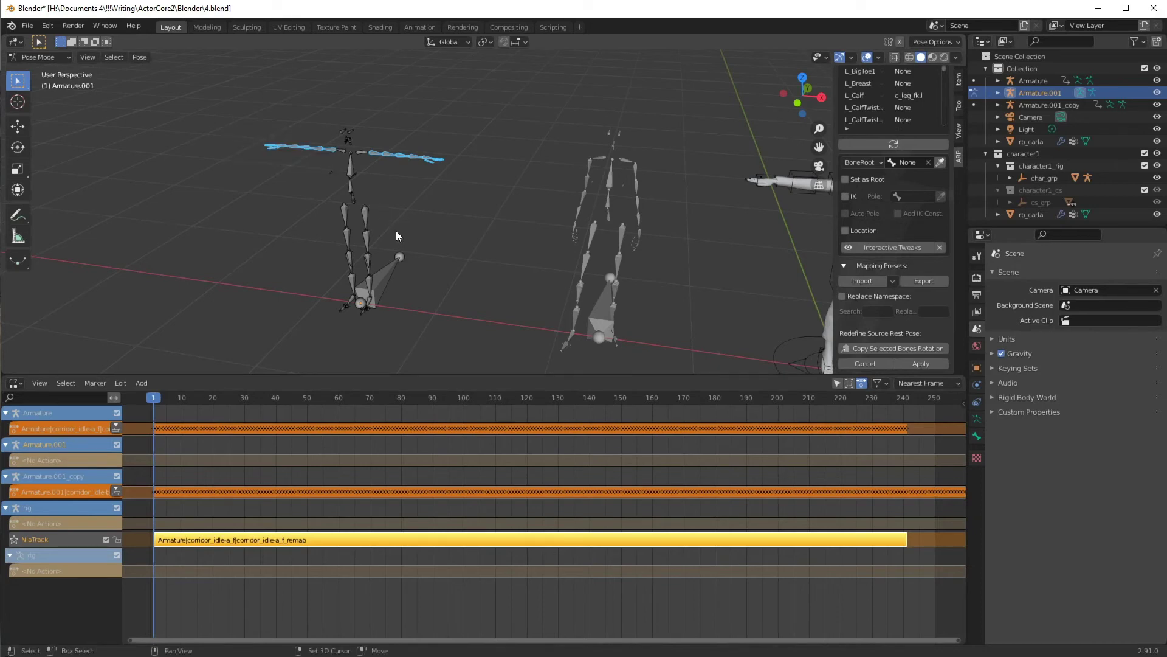
left_click_drag(395, 220, 320, 238, "shift")
Add the lower leg bones, copy the character's rotations onto the selection, and apply the new rest pose
middle_click_drag(487, 288, 484, 250)
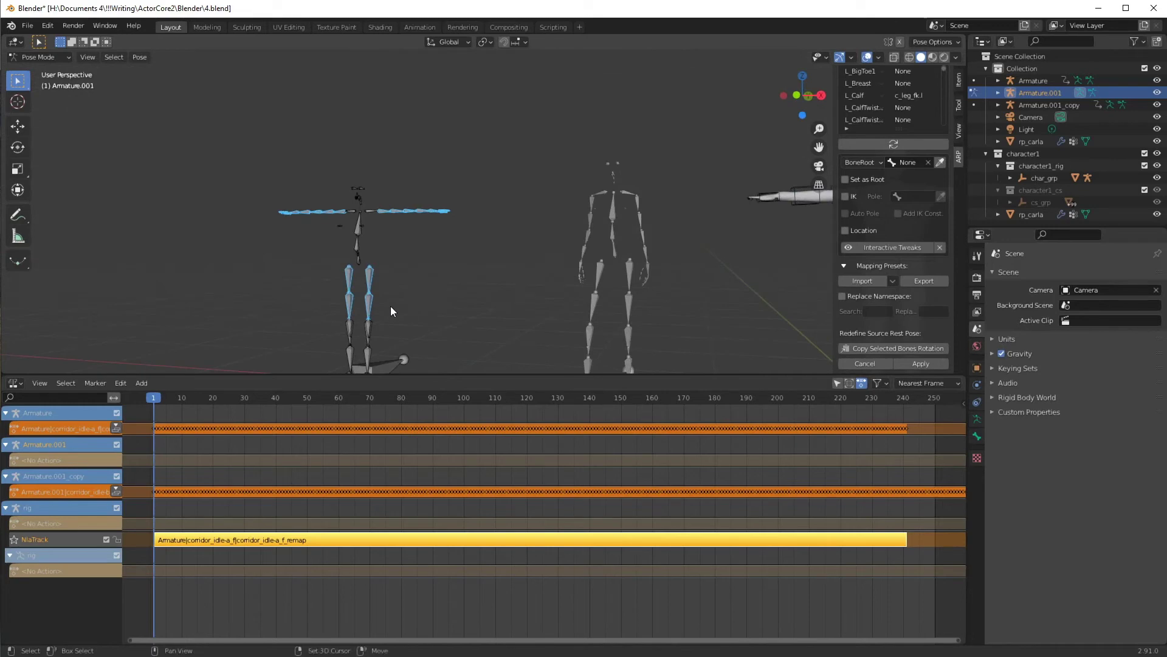
left_click_drag(391, 305, 317, 352, "shift")
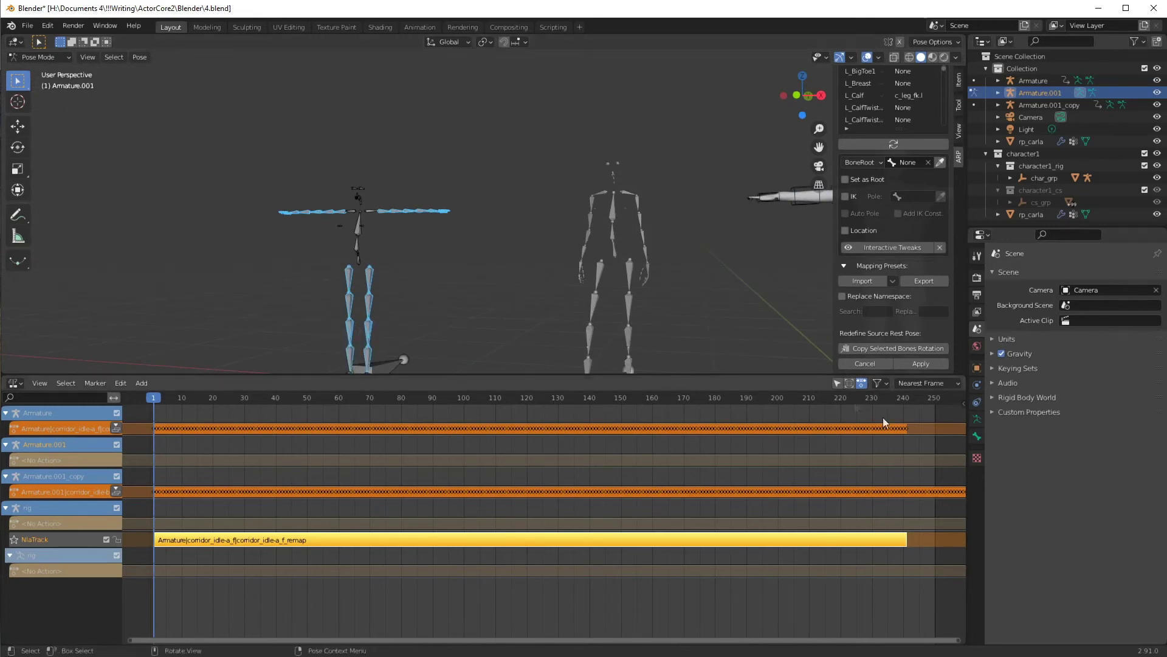
left_click(911, 345)
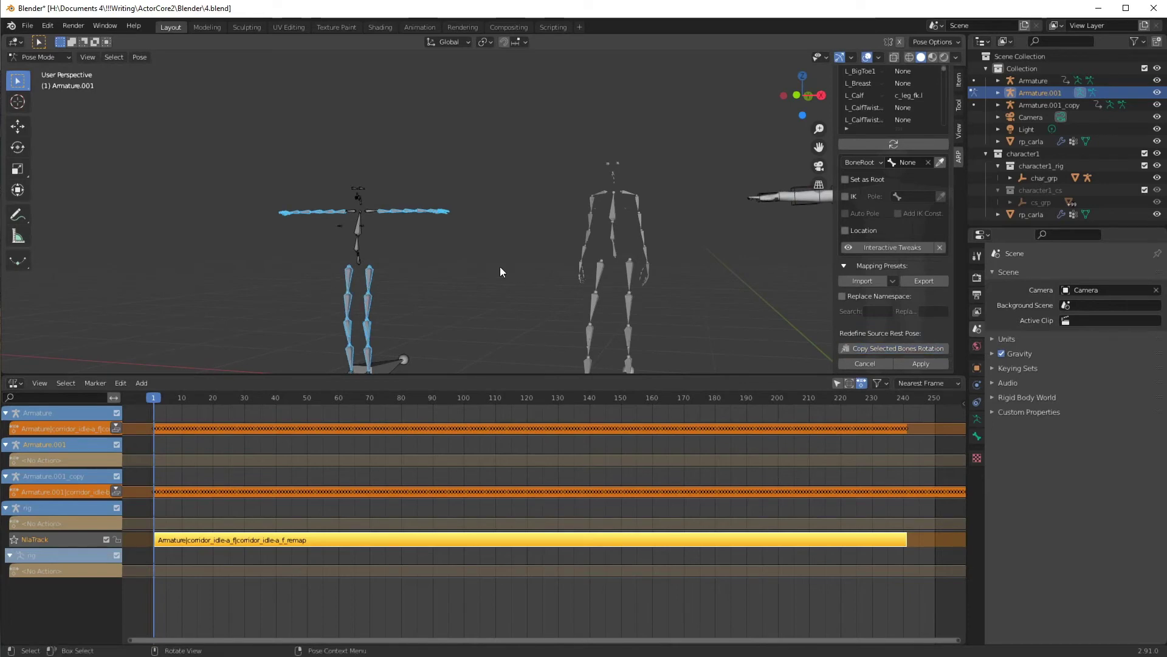
left_click(907, 364)
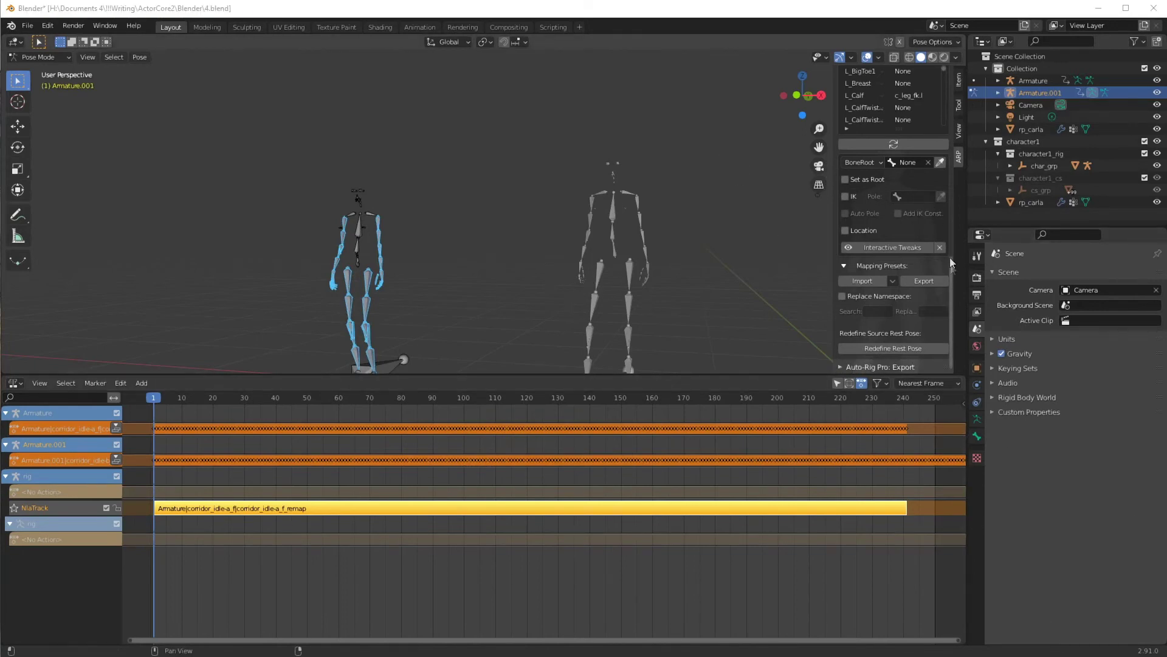
Re-target Armature.001's idle-b motion onto the character rig over frames 1–374
mouse_move(949, 280)
left_mouse_down()
mouse_move(949, 168)
mouse_move(946, 302)
left_mouse_up()
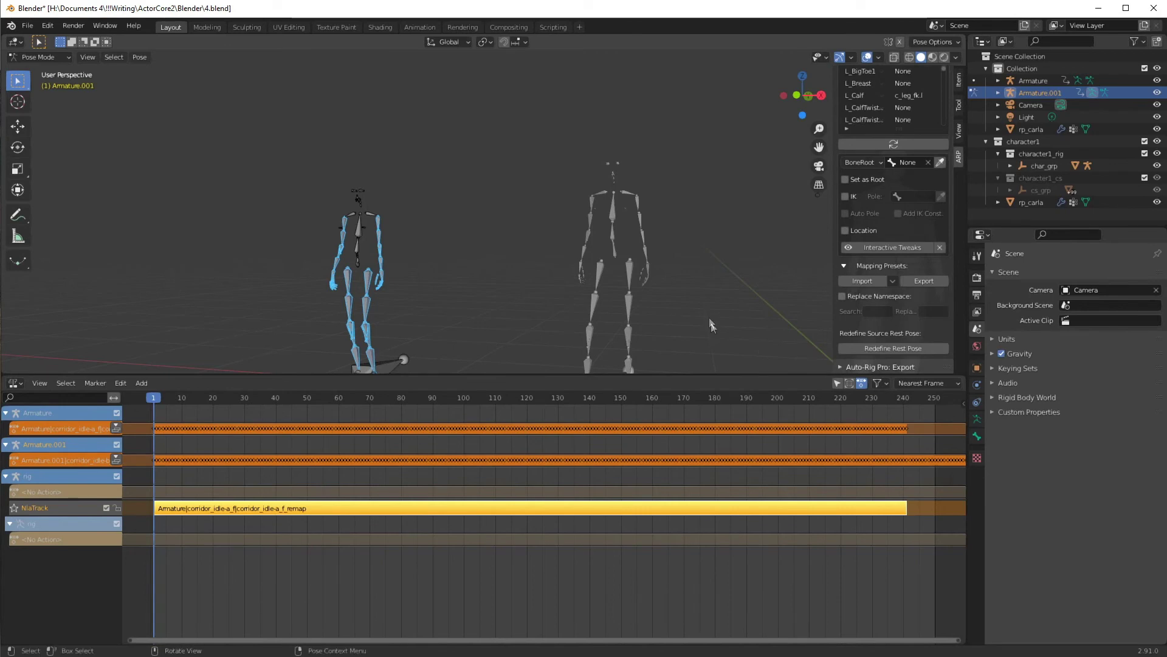
key("shift")
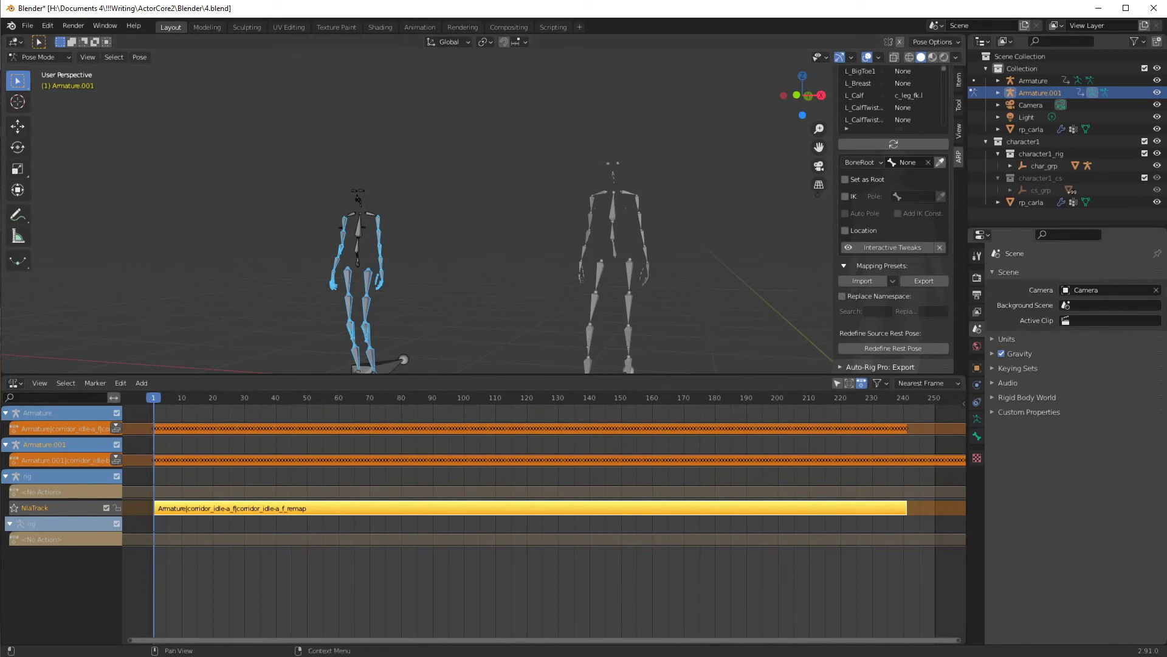
scroll(956, 287, "up", 1)
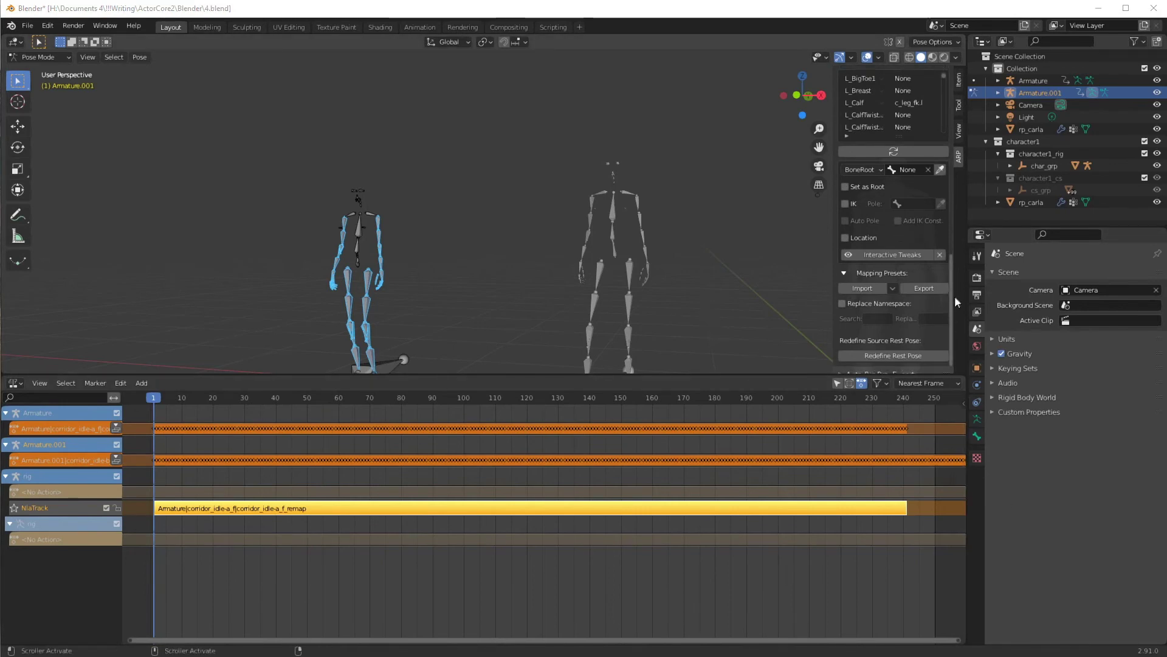
left_click_drag(954, 300, 945, 252)
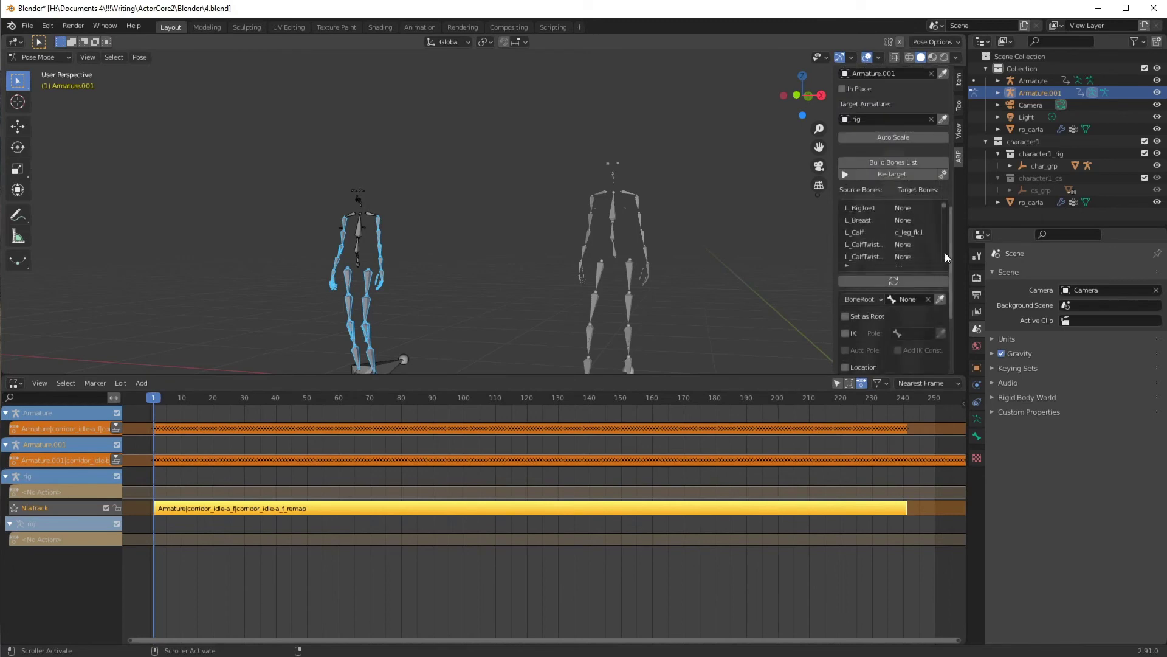
left_click(867, 175)
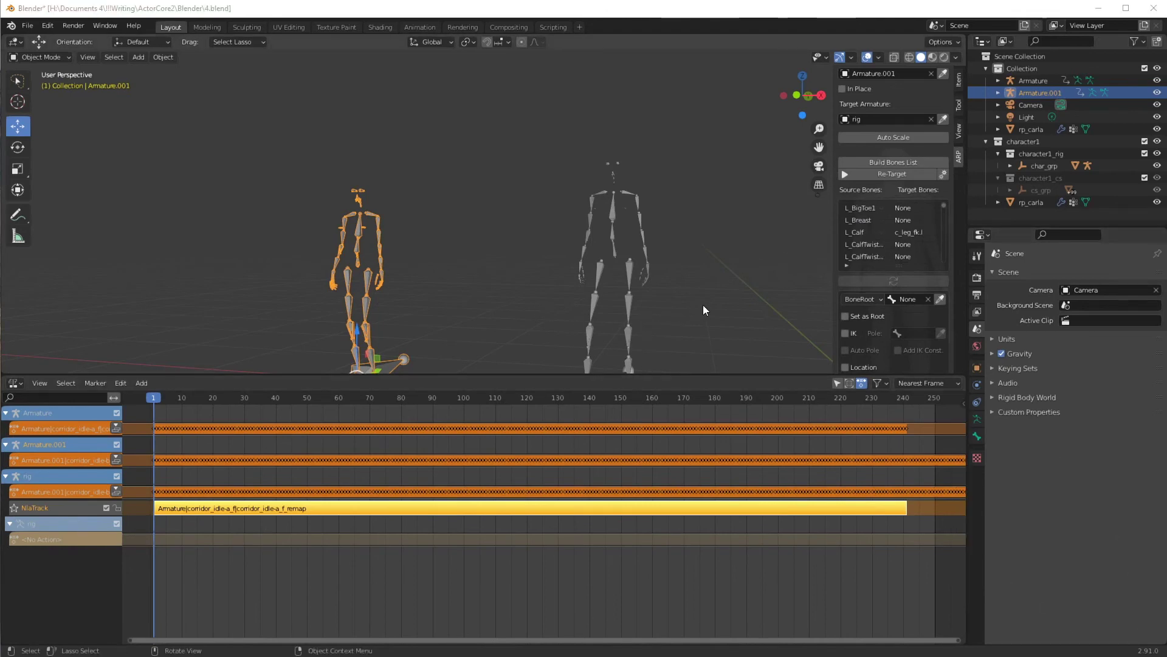
middle_click_drag(703, 304, 728, 320)
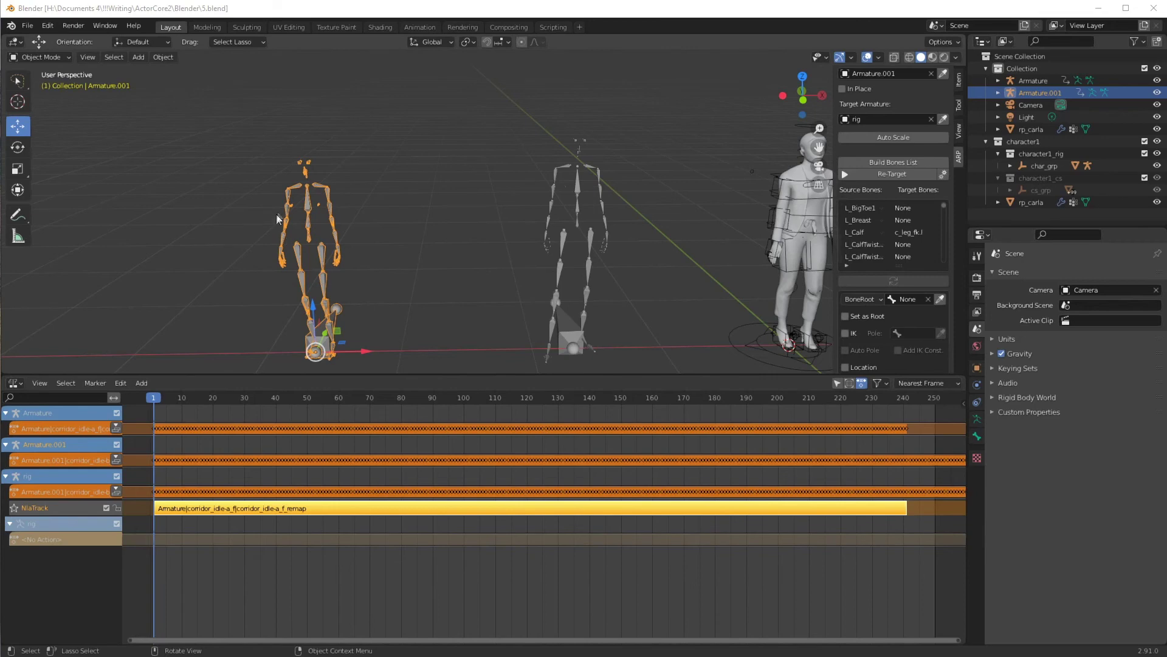
Push the idle-b action down to an NLA strip and move it after idle-a, starting at frame 241
left_click(116, 492)
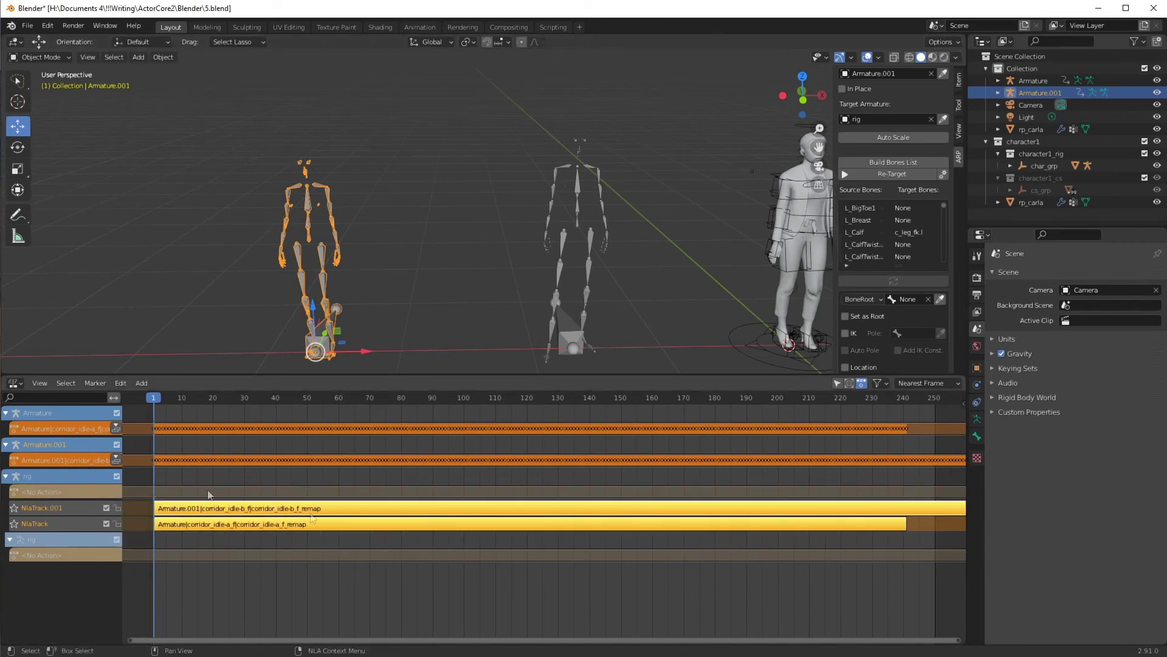
left_click(188, 542)
left_click_drag(159, 508, 888, 587)
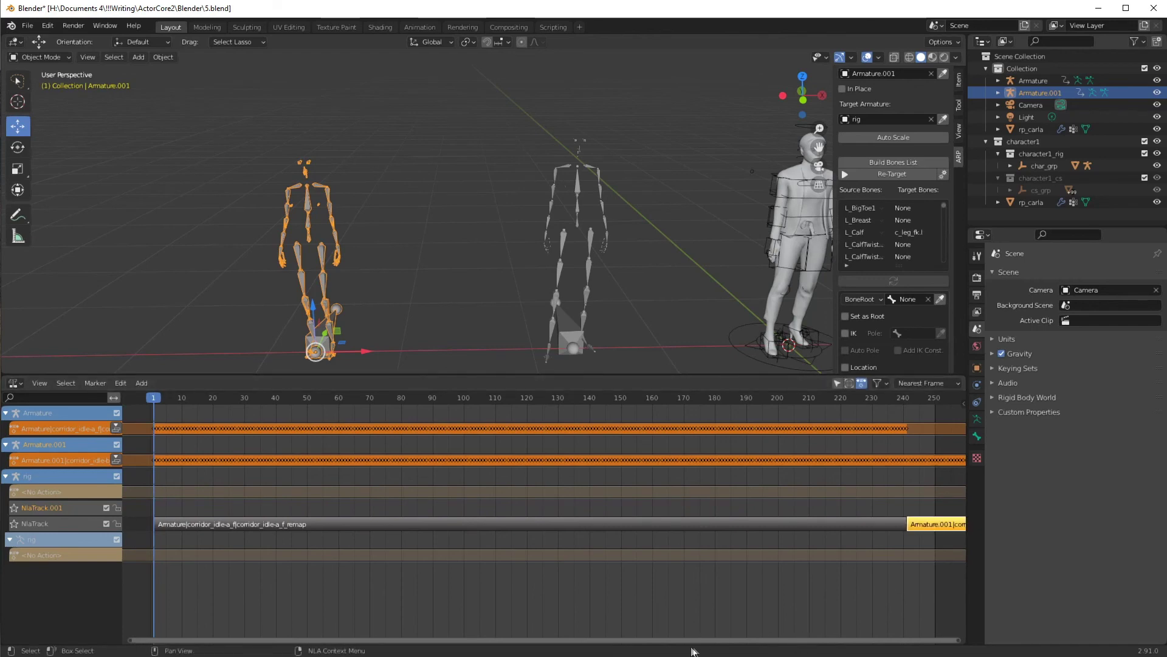
left_click_drag(657, 643, 691, 641)
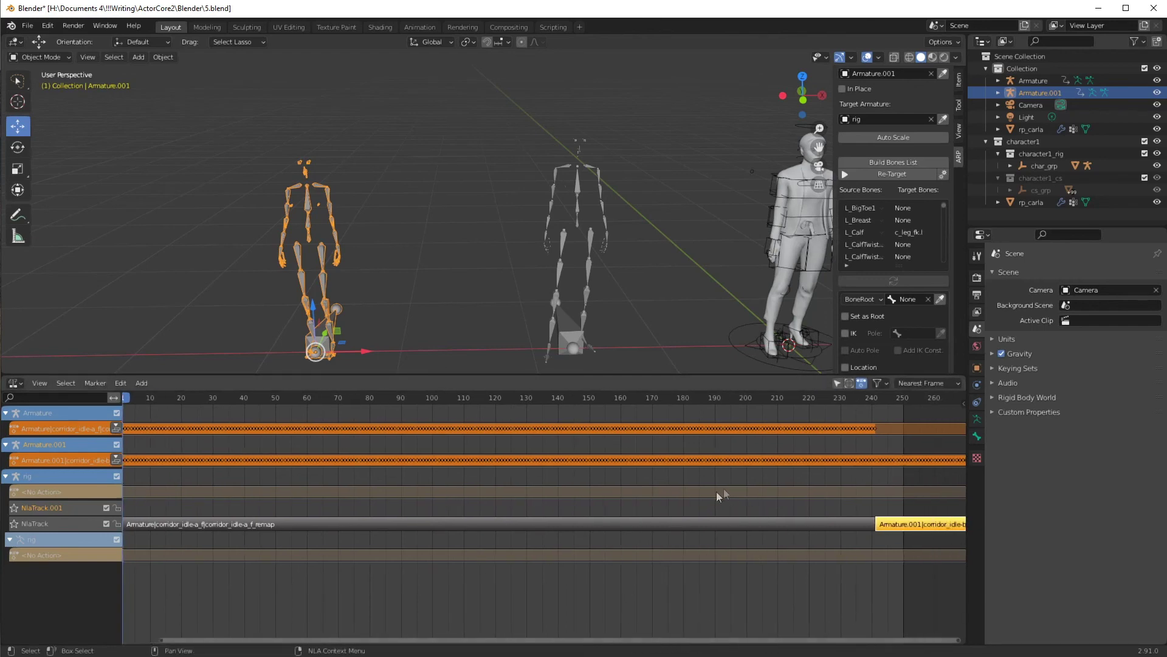
Scrub across the idle-a to idle-b join to check the transition
left_click(527, 487)
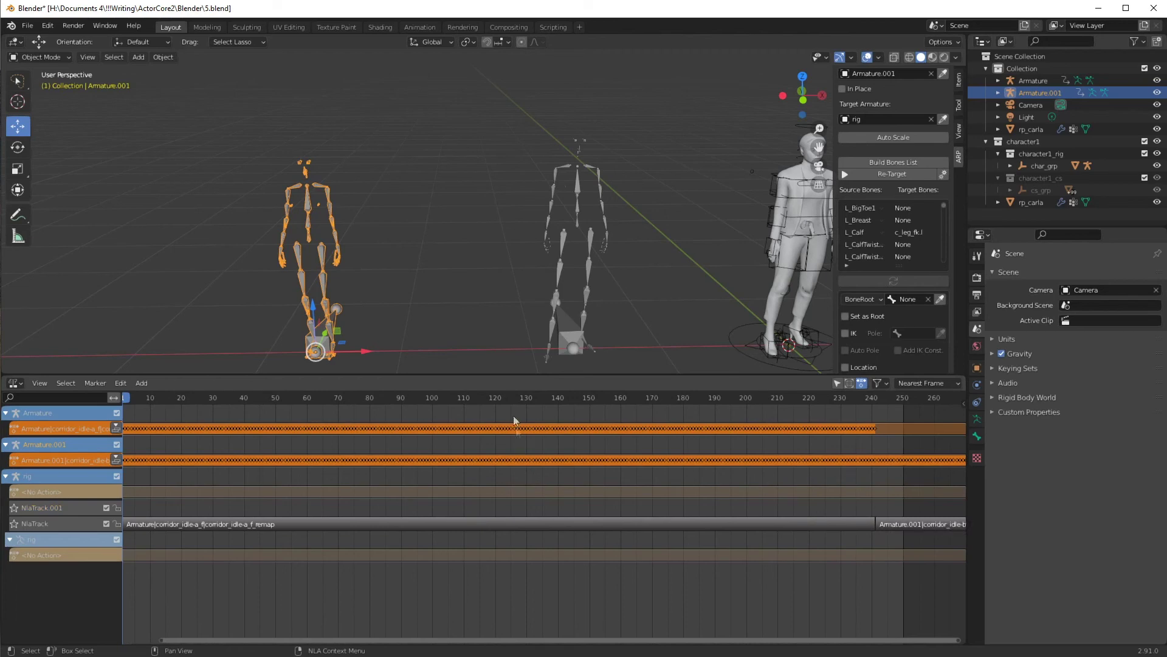
left_click(510, 400)
left_click_drag(541, 400, 828, 456)
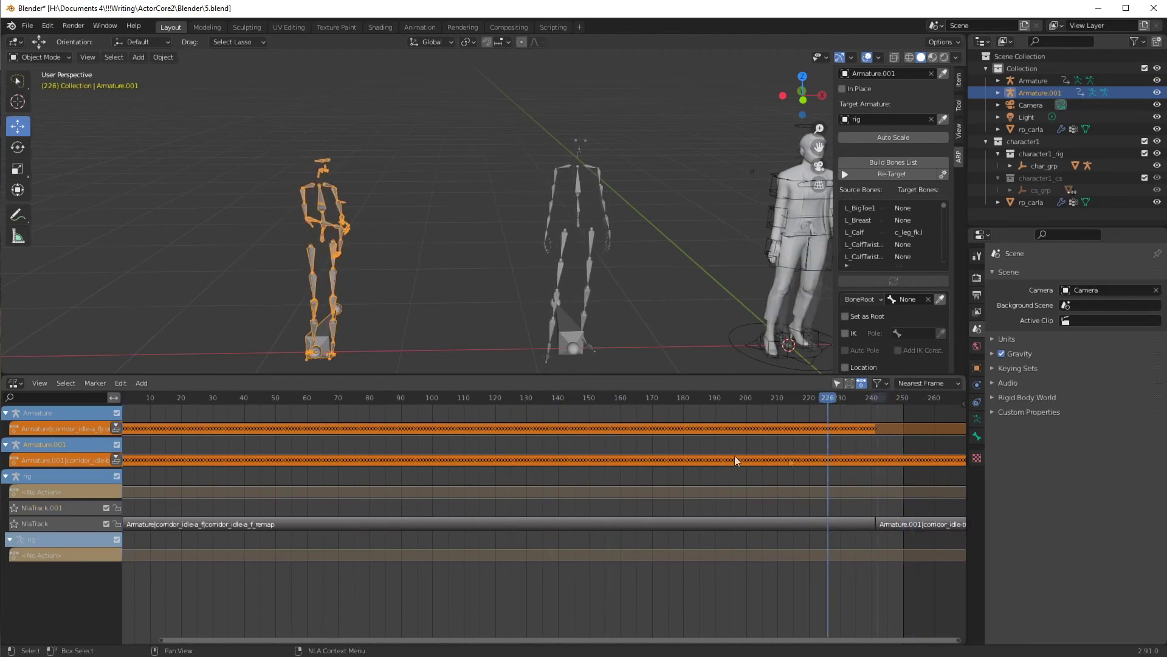
left_click_drag(734, 455, 925, 523)
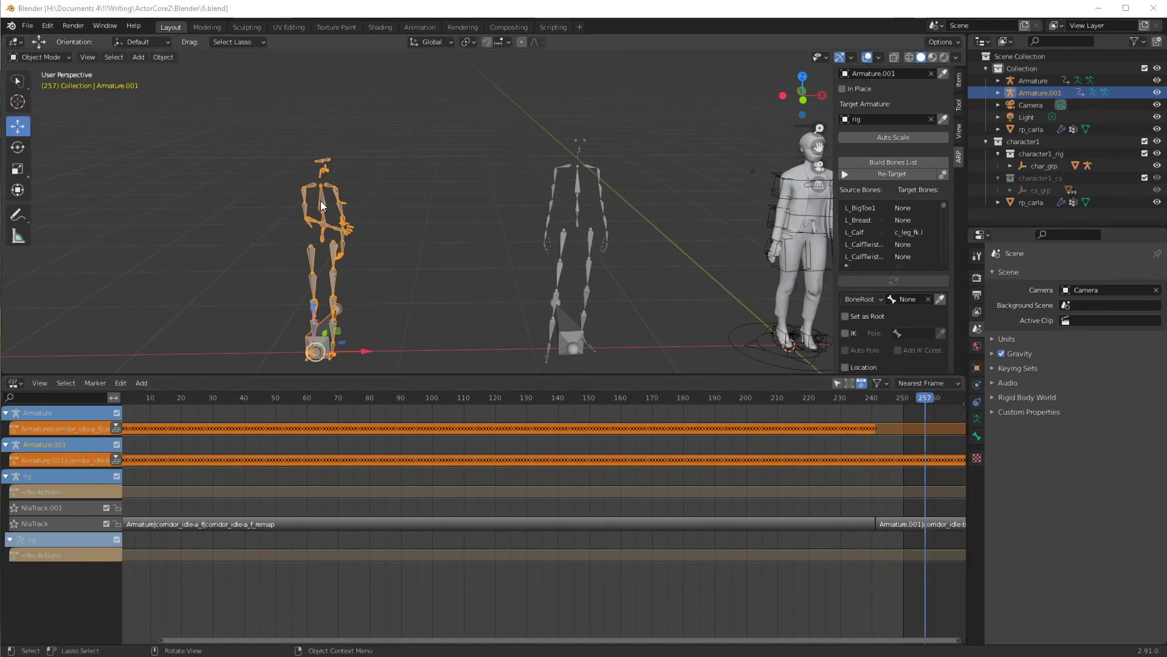
Delete the left and middle mocap armatures, then preview the character's combined idle motion
key("alt+a")
key("Delete")
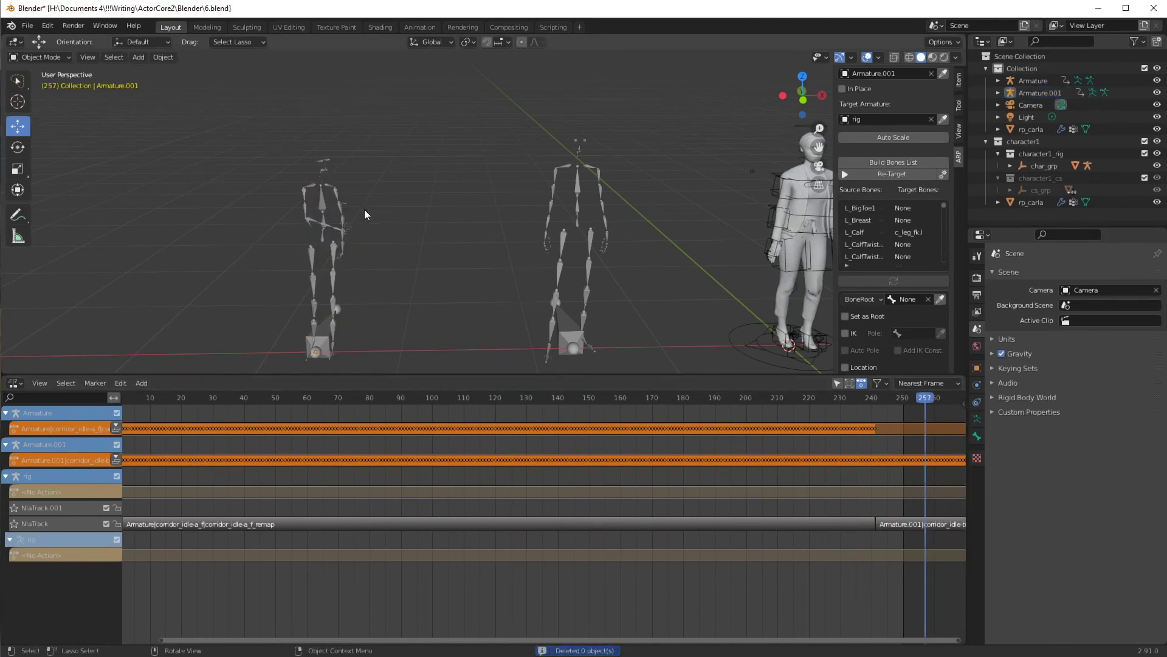
left_click(321, 209)
key("Delete")
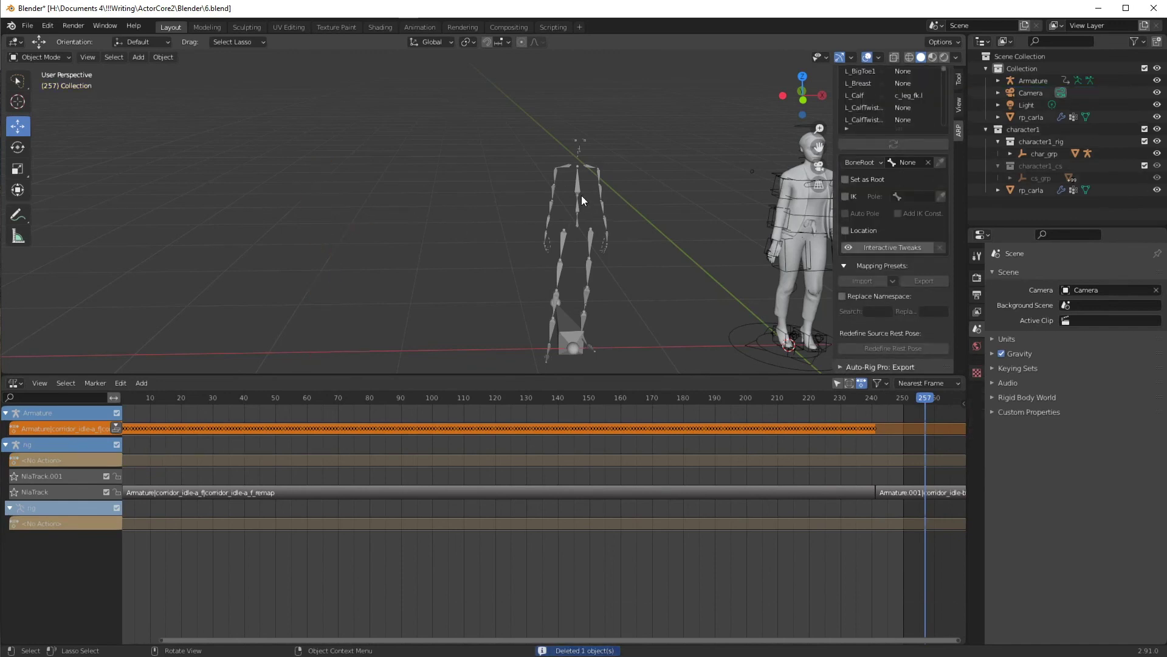
left_click(578, 188)
key("Delete")
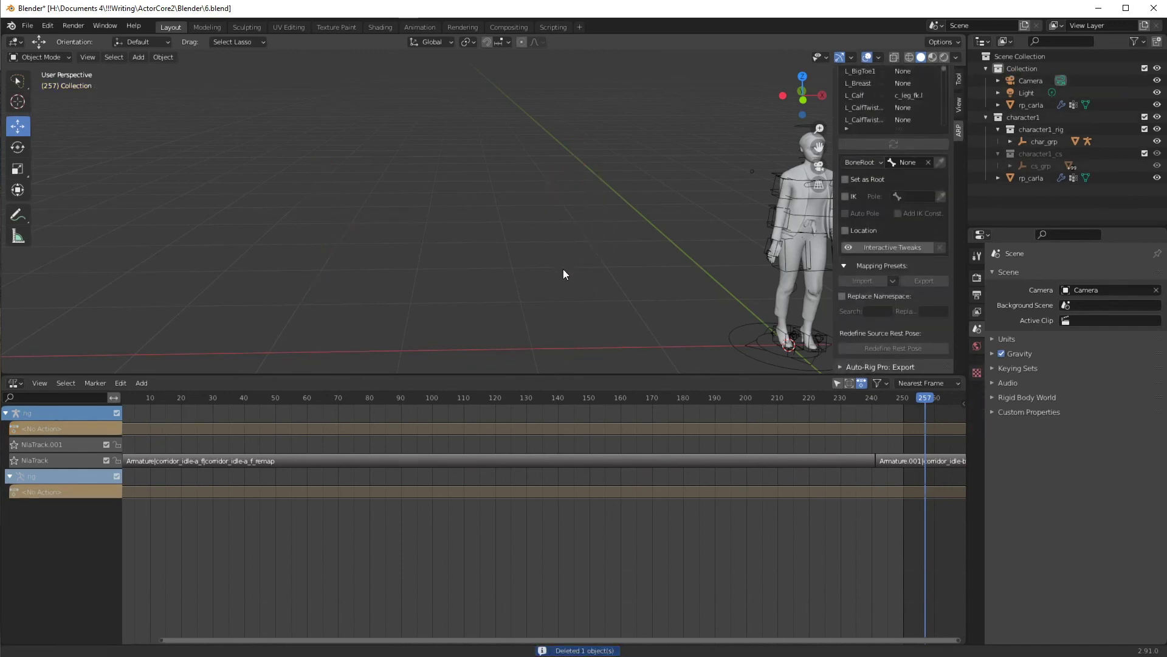
middle_click_drag(563, 269, 162, 282)
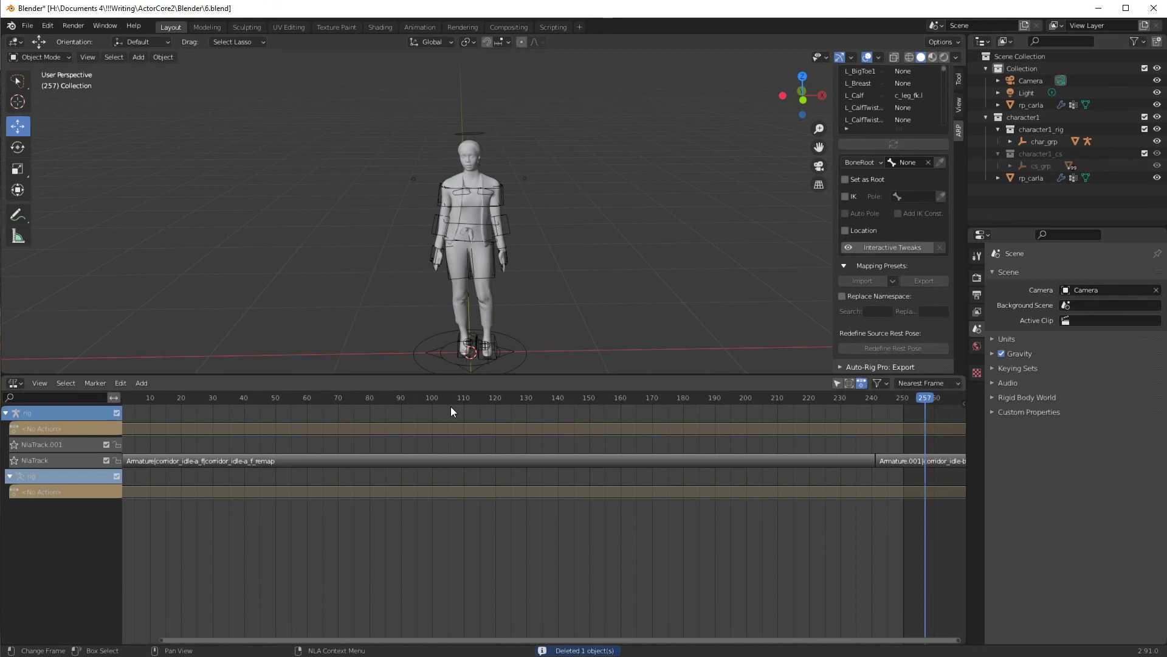
left_click_drag(448, 398, 254, 399)
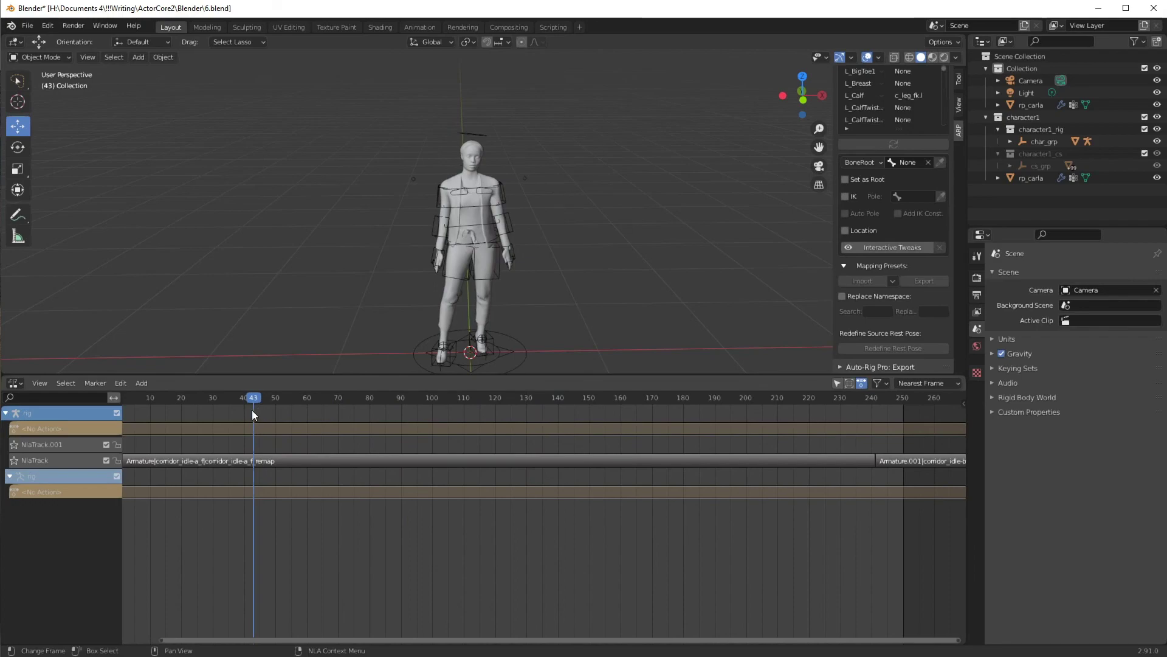